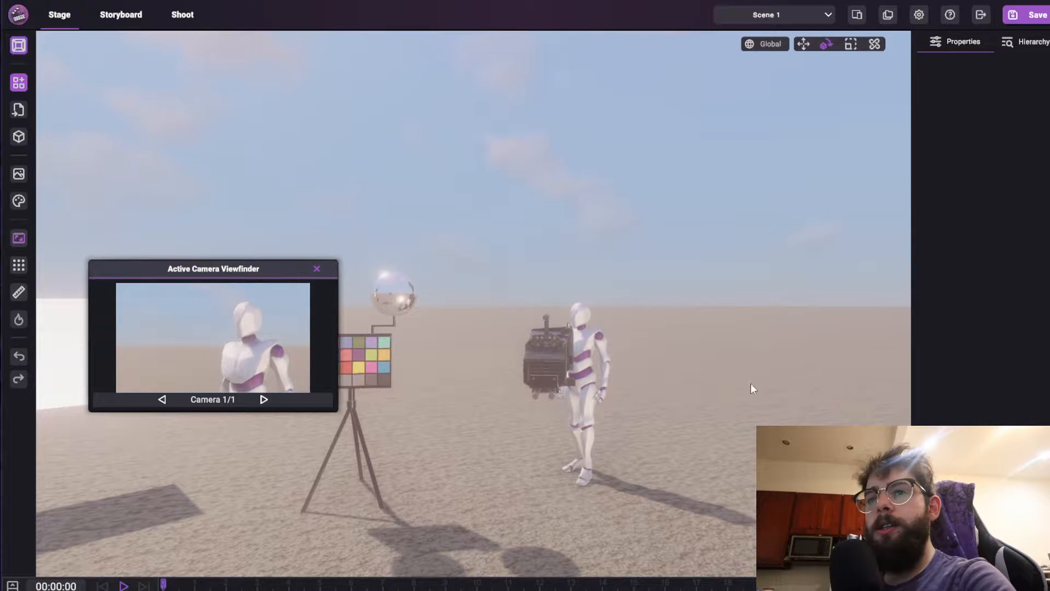
- Open the Visuals Settings window and reposition it so the camera and colour chart in the scene are uncovered
key(s)
right_drag(714, 338, 529, 398)
key(w)
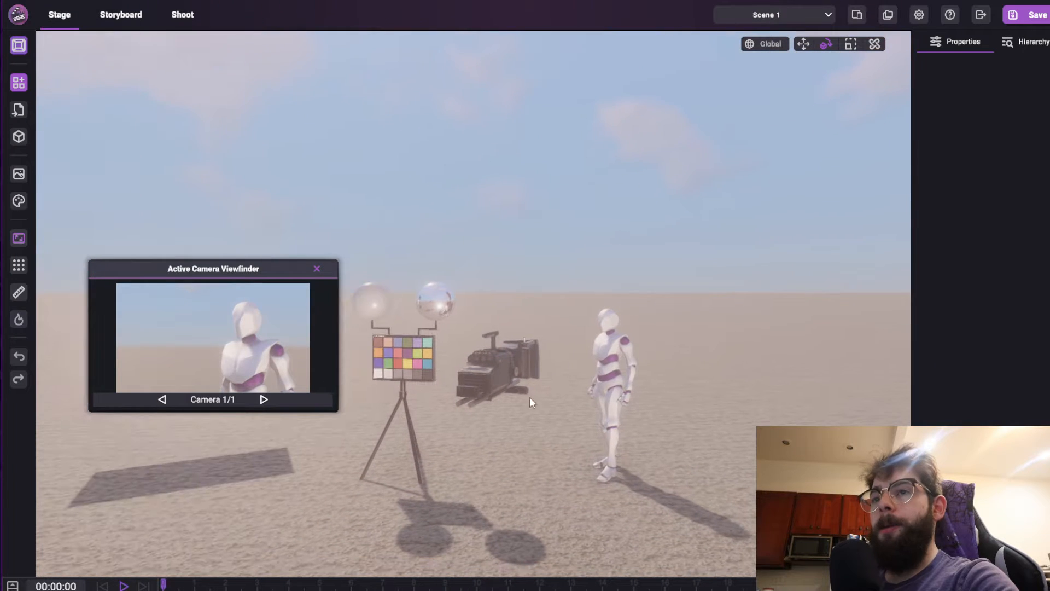
click(18, 174)
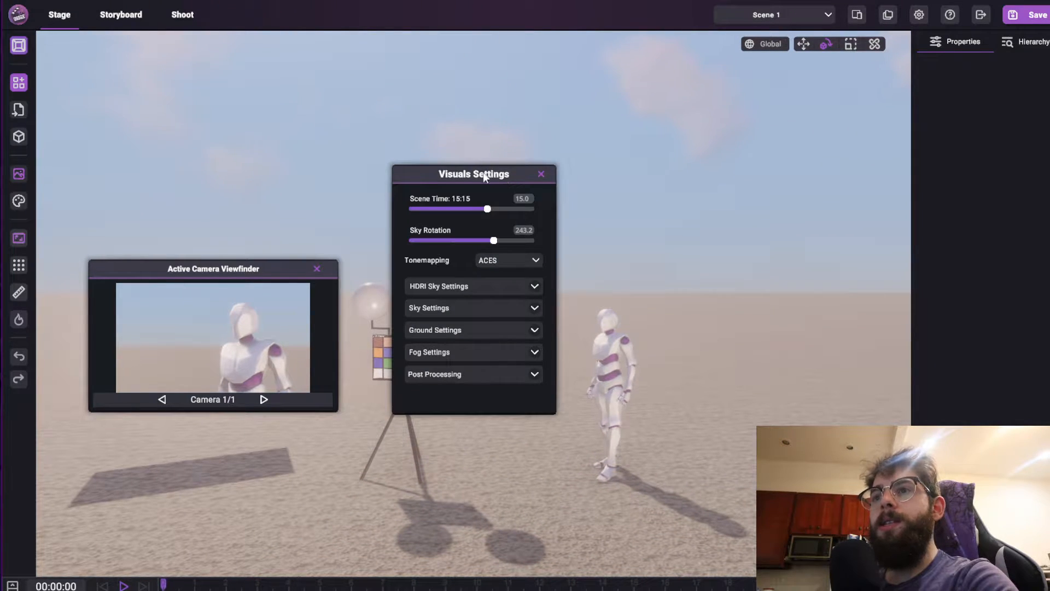
drag(484, 172, 739, 155)
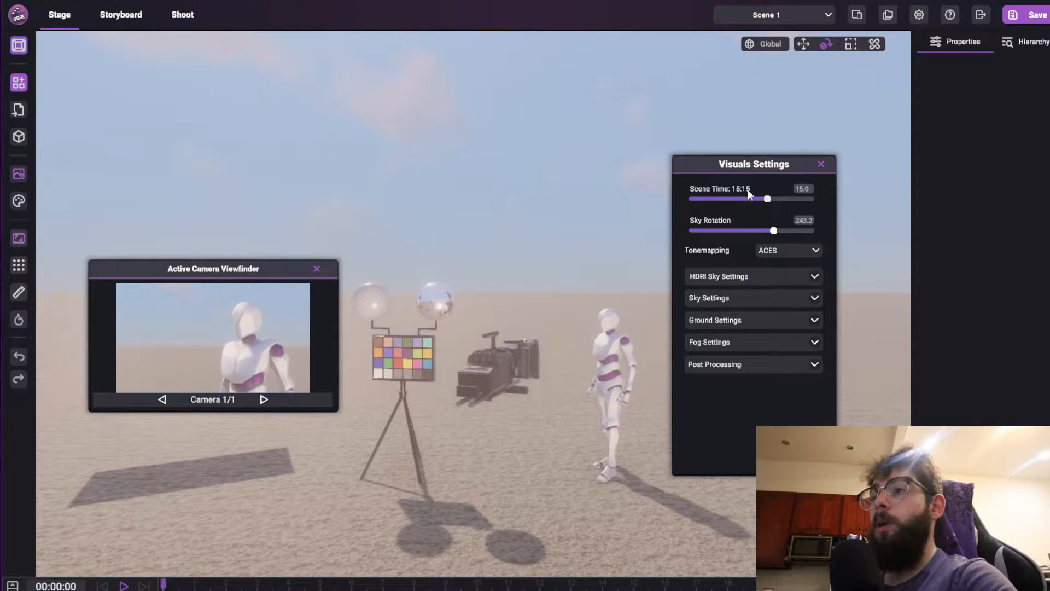
- Set the scene time to 7.0 for early-morning light and look around the sky
right_drag(529, 175, 480, 187)
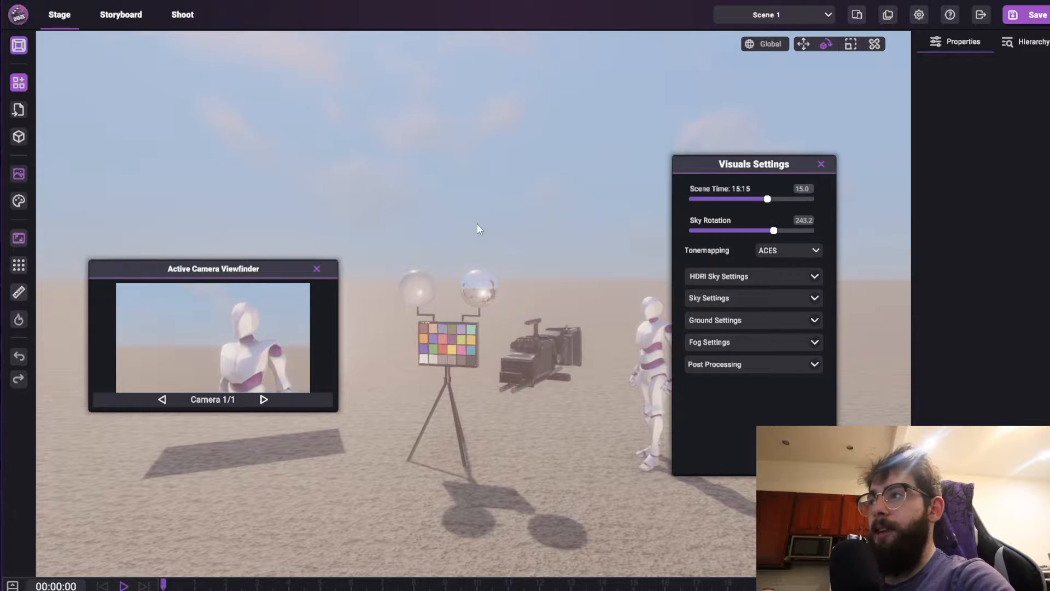
right_drag(478, 226, 494, 236)
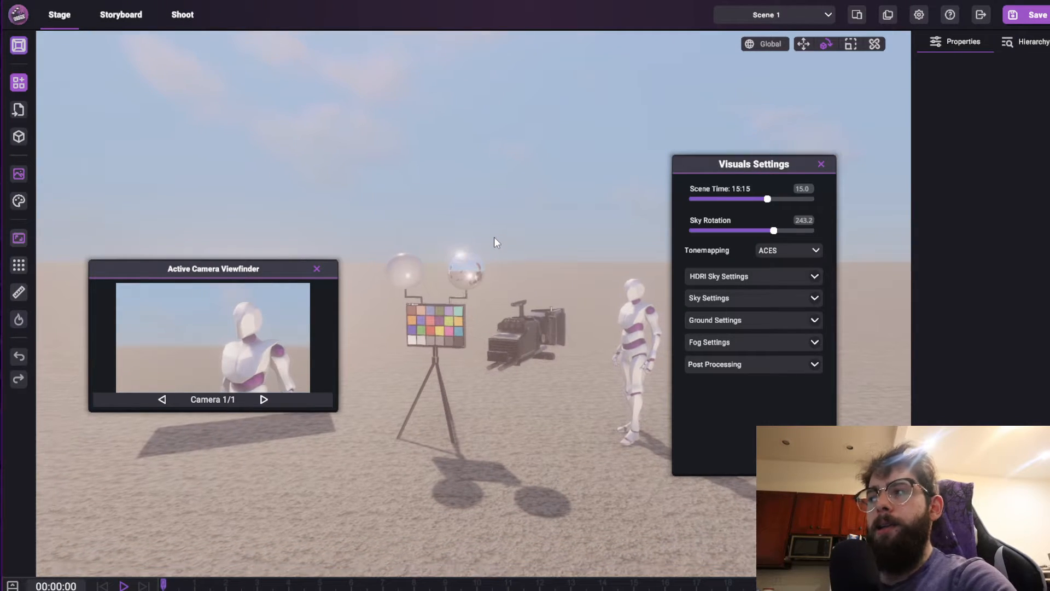
right_drag(561, 195, 550, 189)
scroll(550, 189, down, 1)
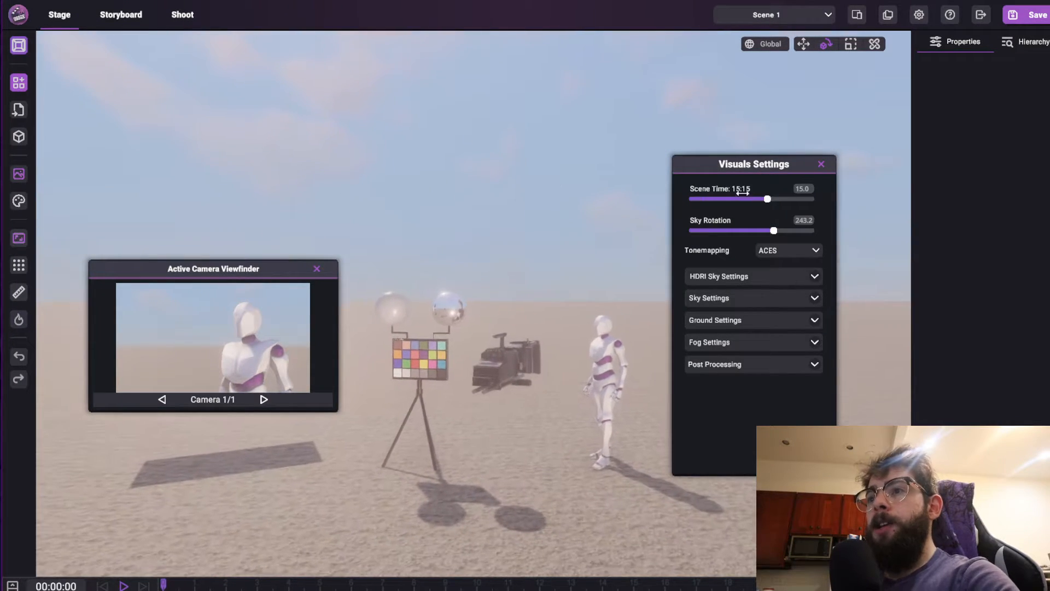
drag(766, 199, 725, 205)
right_drag(539, 229, 715, 103)
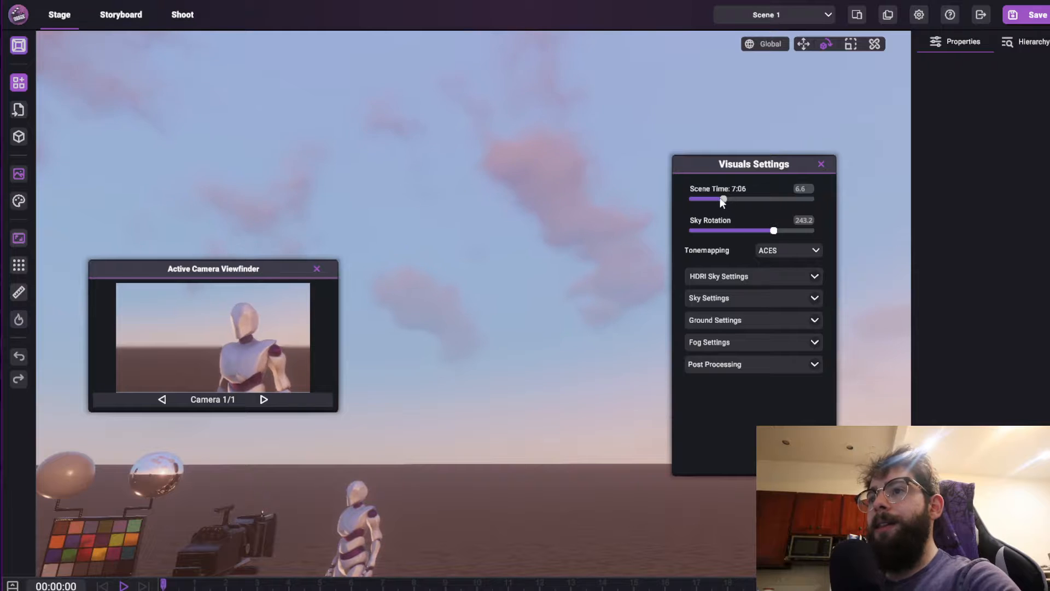
mouse_move(724, 200)
mouse_down()
mouse_move(777, 194)
mouse_move(721, 208)
mouse_up()
right_drag(547, 210, 1045, 369)
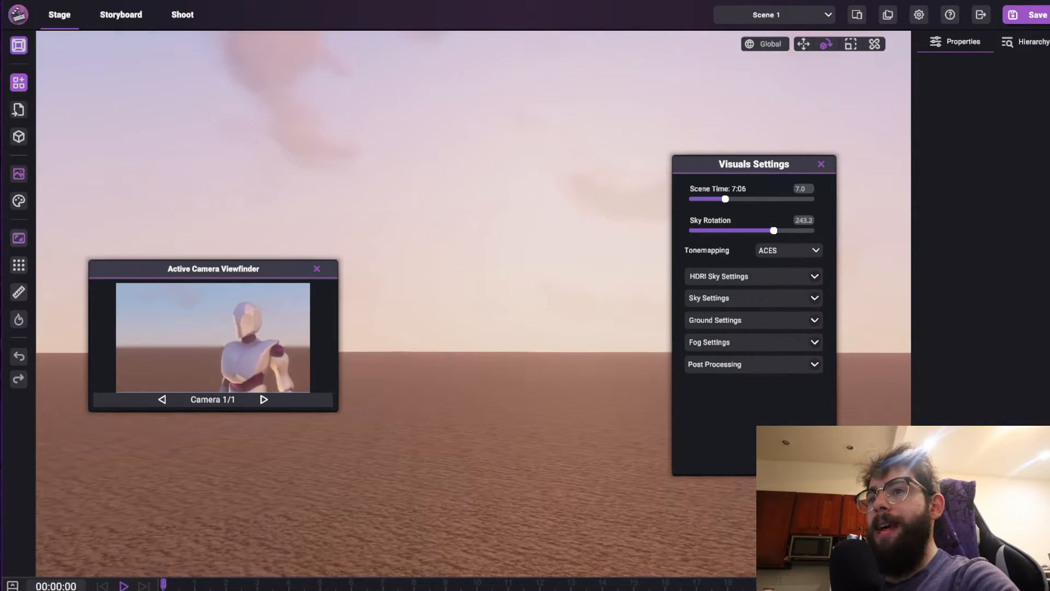
- Preview the scene at time 0.0, then set the scene time to 9.3
drag(725, 199, 705, 215)
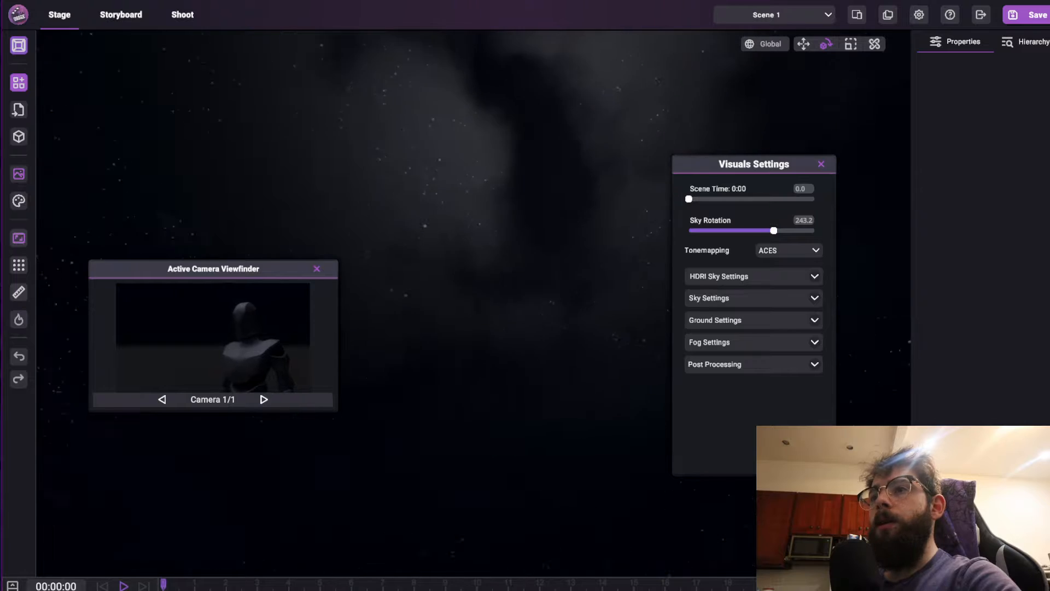
drag(688, 199, 738, 199)
right_drag(474, 539, 470, 404)
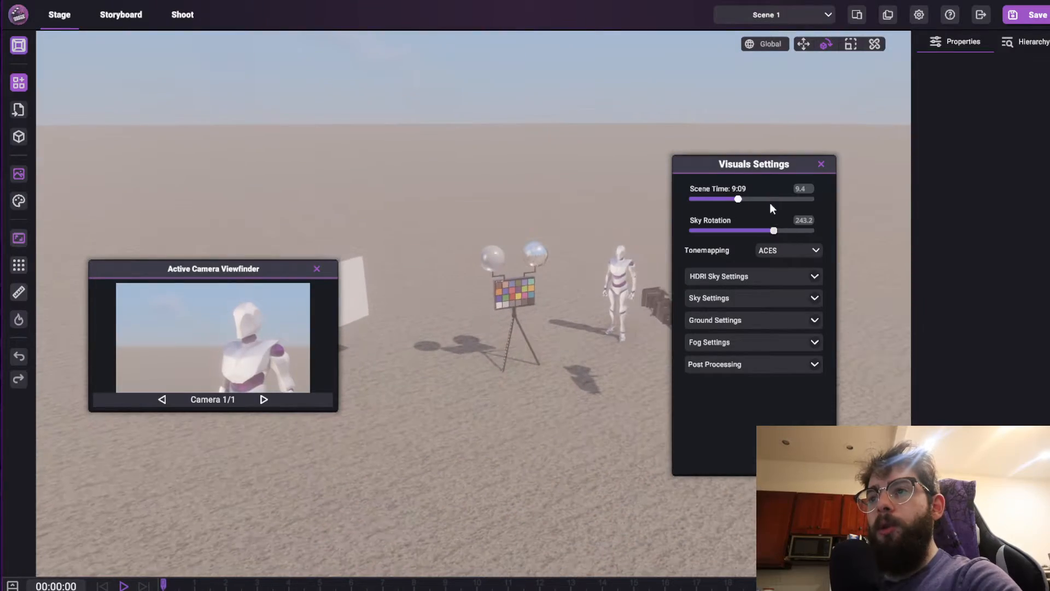
mouse_move(739, 199)
mouse_down()
mouse_move(749, 199)
mouse_move(727, 203)
mouse_move(767, 196)
mouse_move(707, 202)
mouse_move(757, 195)
mouse_move(739, 202)
mouse_up()
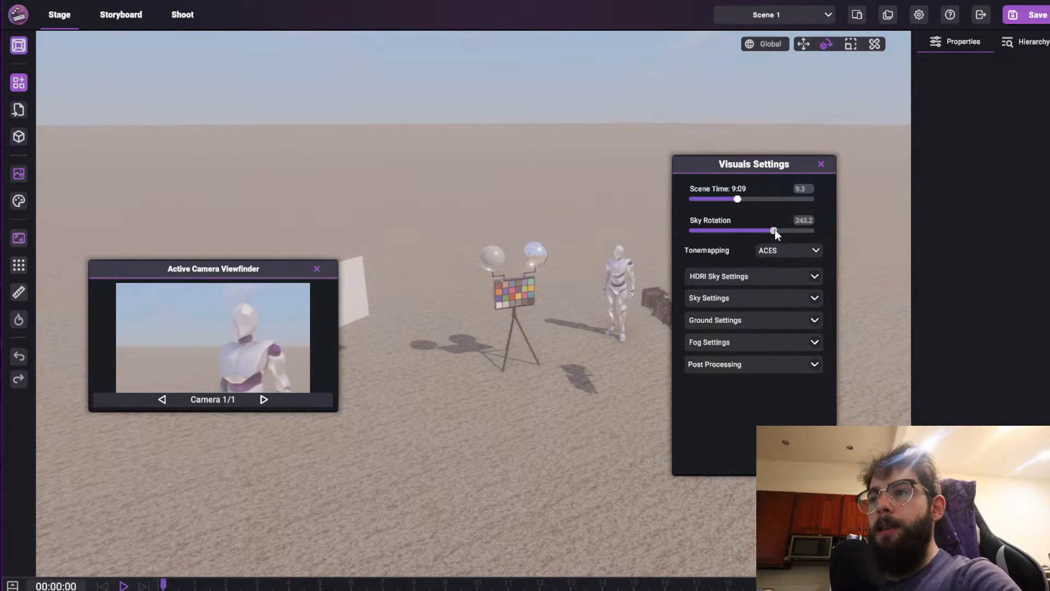
- Try different sky rotations, including 148.2 and 204.9, to see how the sunlight direction changes
drag(776, 231, 736, 235)
right_drag(563, 230, 666, 227)
drag(735, 231, 738, 261)
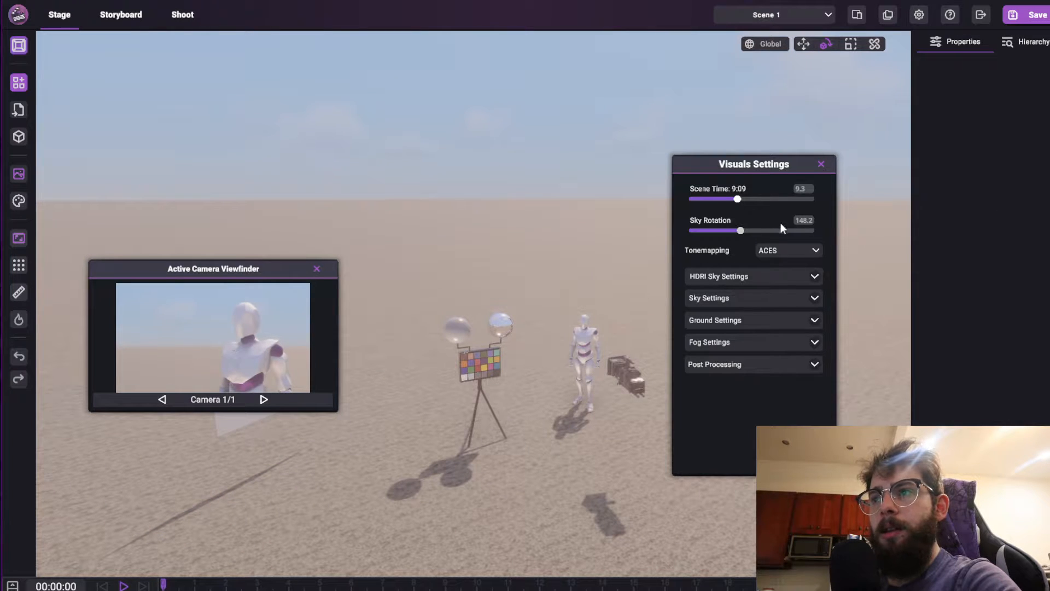
drag(781, 223, 694, 236)
right_drag(498, 230, 563, 176)
drag(693, 231, 762, 231)
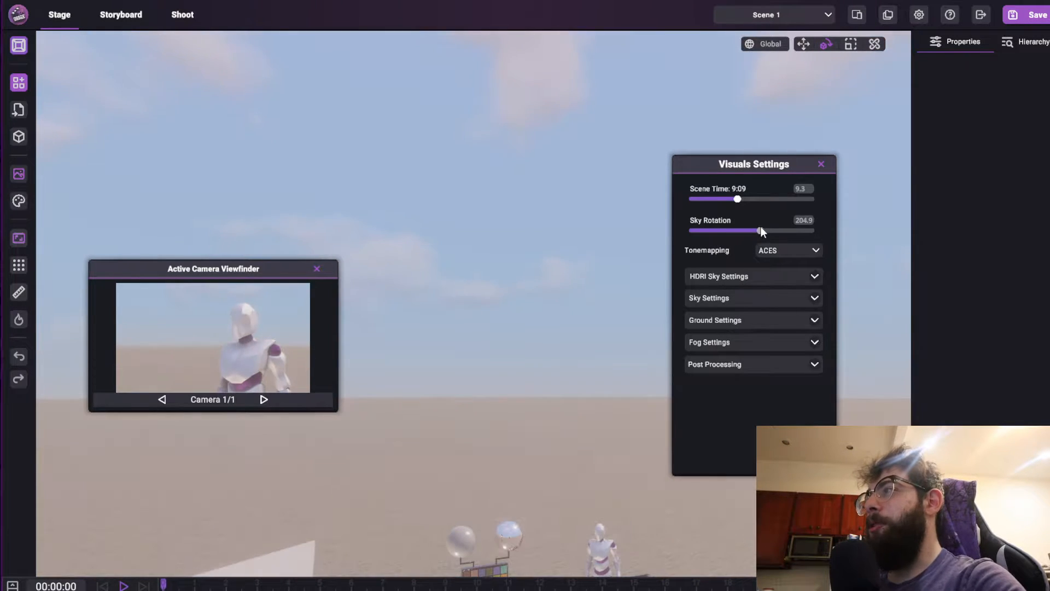
- Preview scene time 18.0 with the sky rotation set to 196.0, then set the scene time to 14.1
drag(737, 199, 783, 186)
right_drag(552, 290, 516, 342)
mouse_move(771, 230)
mouse_down()
mouse_move(730, 232)
mouse_move(830, 217)
mouse_move(757, 232)
mouse_up()
right_drag(548, 253, 481, 269)
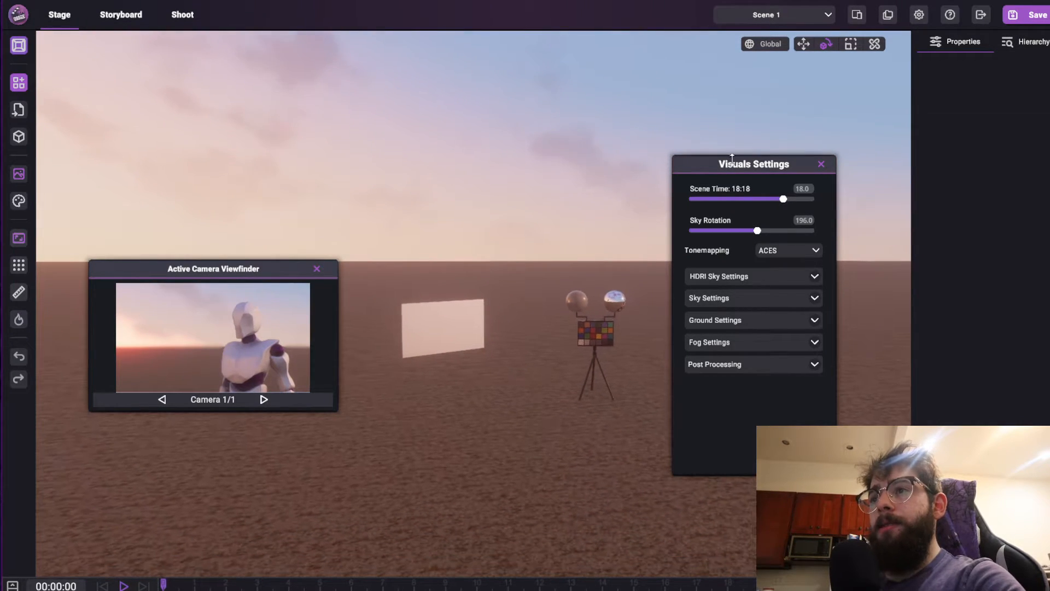
mouse_move(778, 200)
mouse_down()
mouse_move(705, 219)
mouse_move(765, 209)
mouse_up()
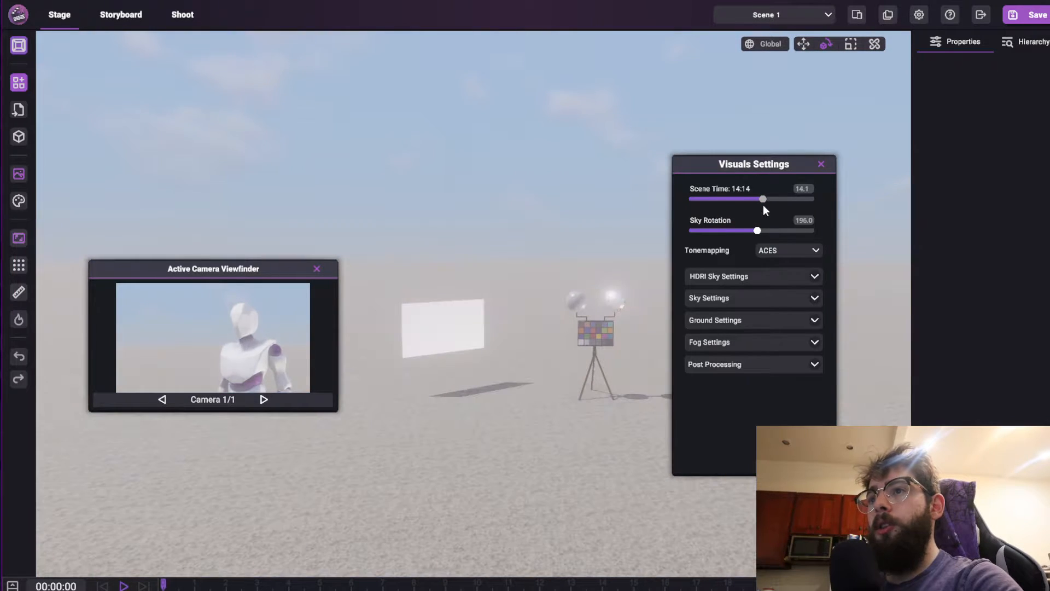
- Try a higher fog density in the fog settings
click(817, 342)
drag(691, 398, 765, 379)
- Set the cloud move speed to 0.4 and the cloud density to 0.0 in the sky settings
click(810, 299)
scroll(738, 368, down, 1)
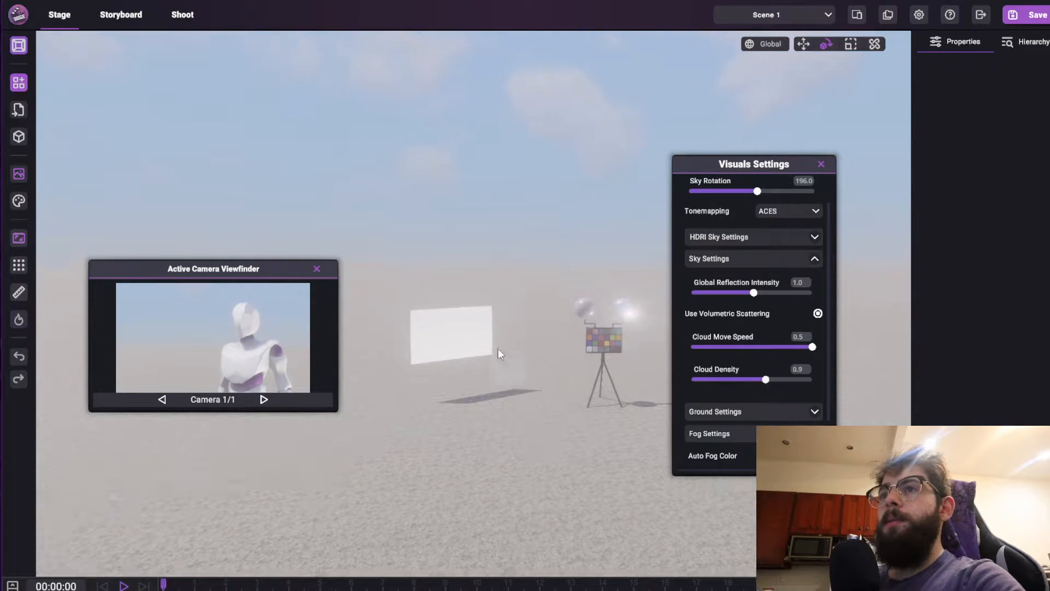
right_drag(498, 354, 498, 262)
drag(766, 379, 663, 385)
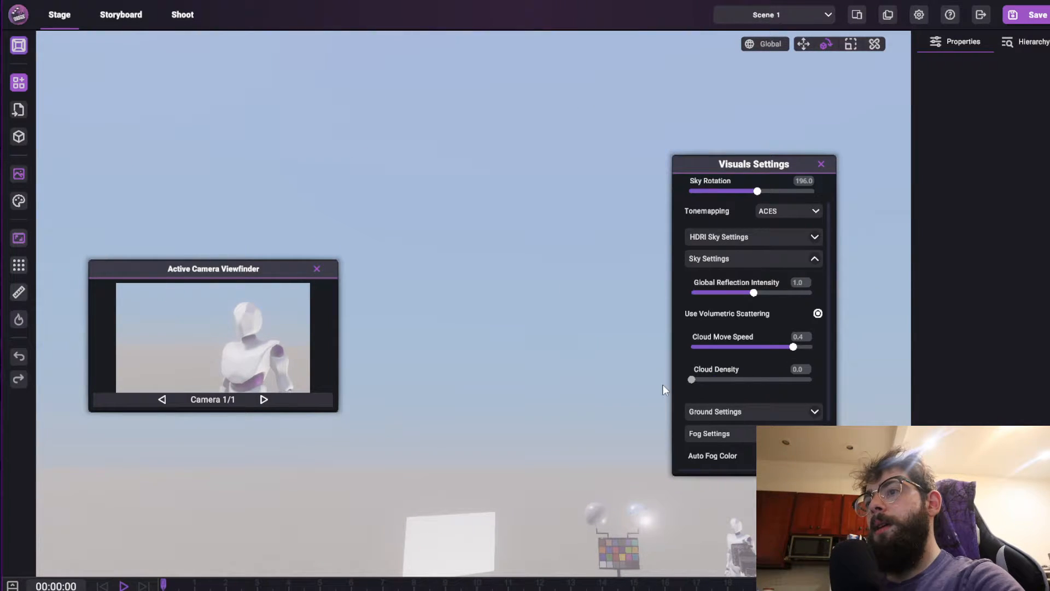
click(819, 259)
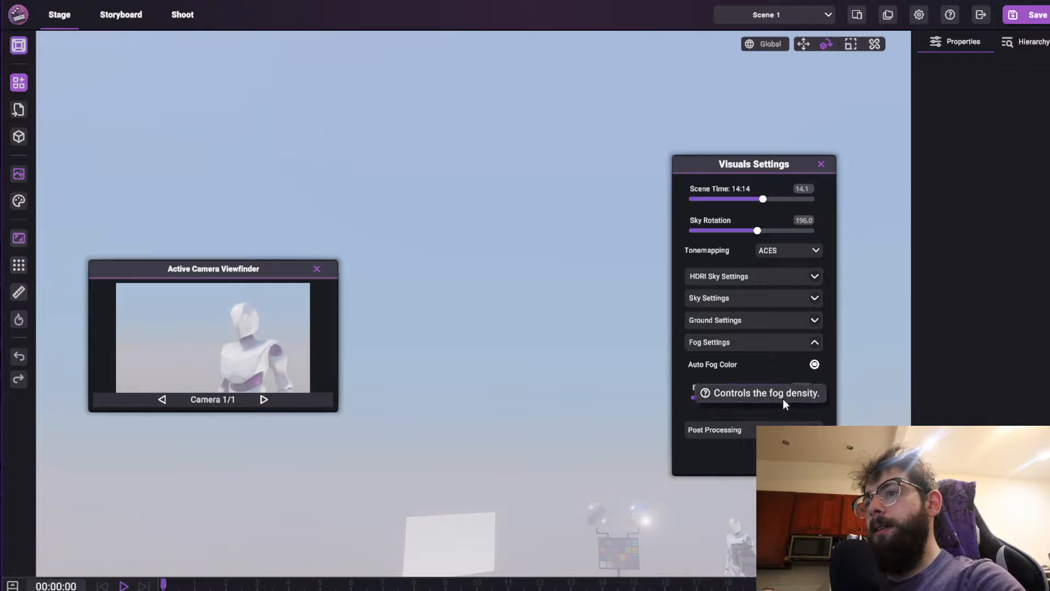
- Preview a fog density of 4.6, then reduce the fog density to 0.0
drag(692, 398, 748, 396)
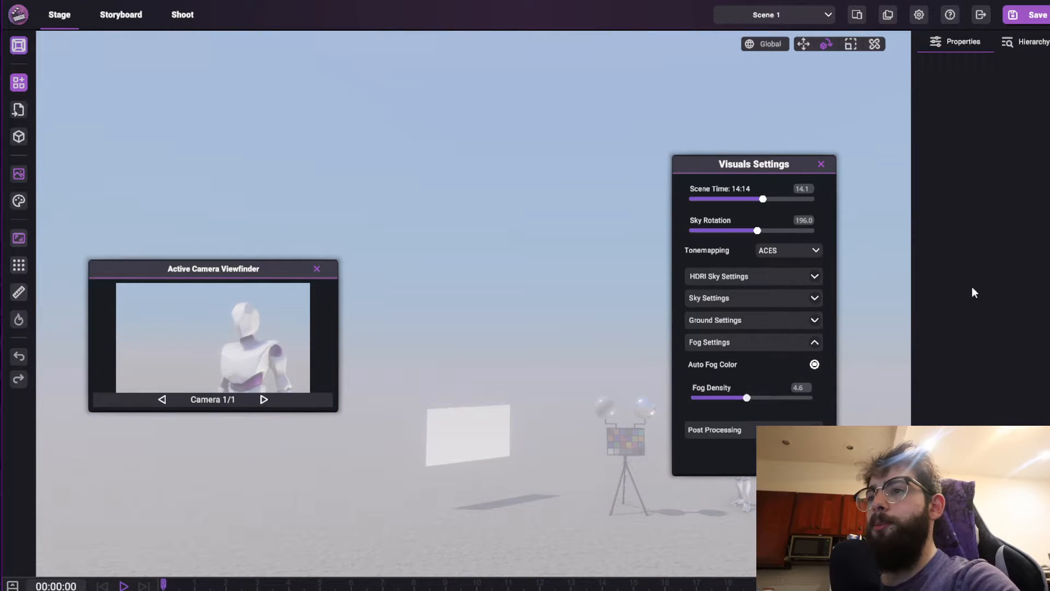
drag(784, 155, 796, 111)
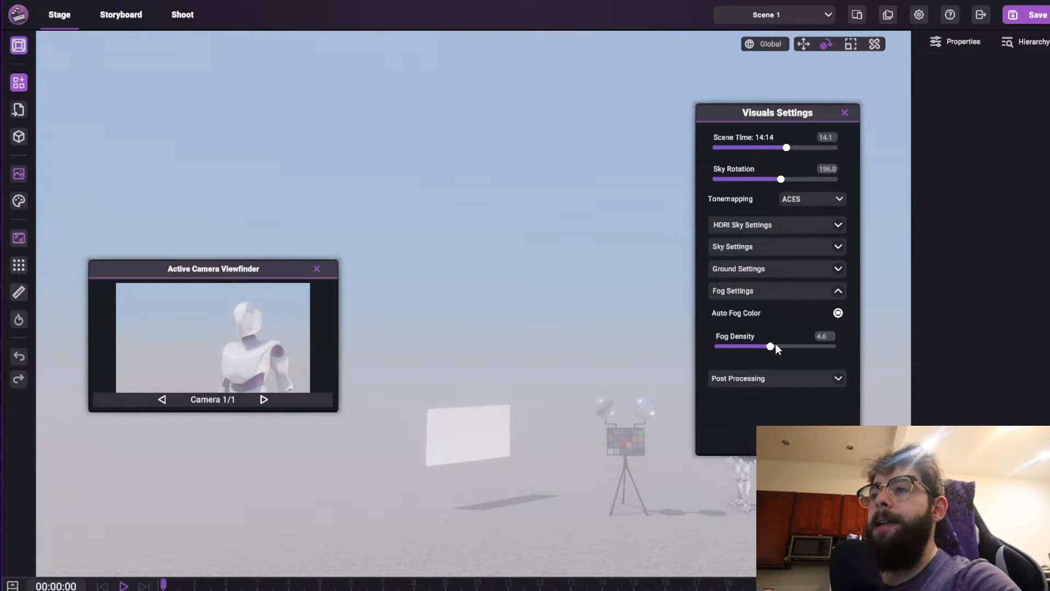
drag(768, 347, 701, 353)
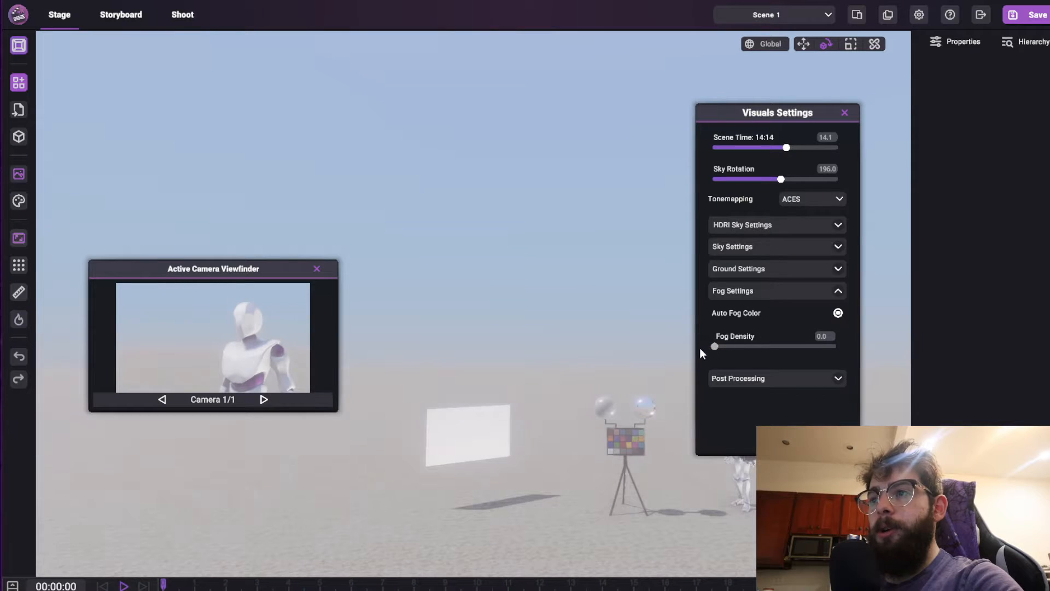
- Turn off the automatic fog colour and choose a custom orange with RGB 212, 119, 48
click(842, 315)
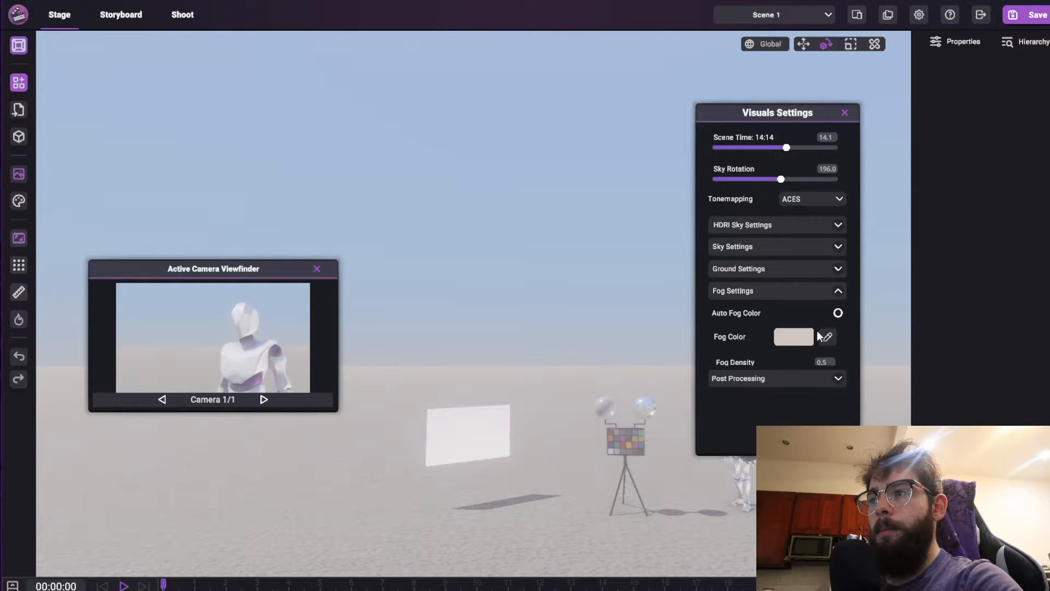
click(793, 336)
click(511, 222)
drag(512, 223, 572, 156)
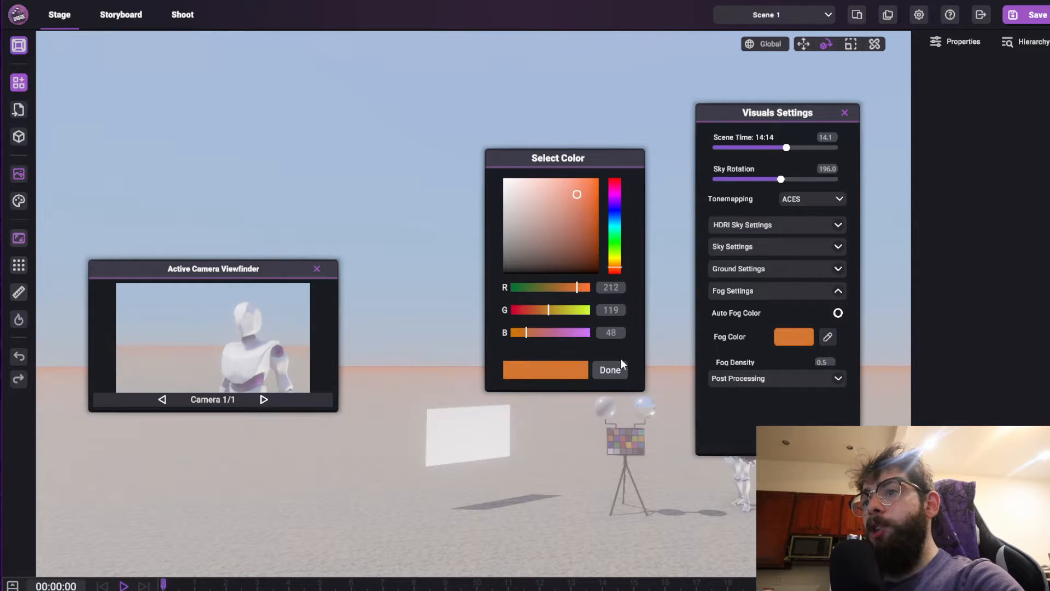
click(610, 370)
- Sample a pale blue-grey fog colour from the sky near the horizon and collapse the fog settings
click(827, 338)
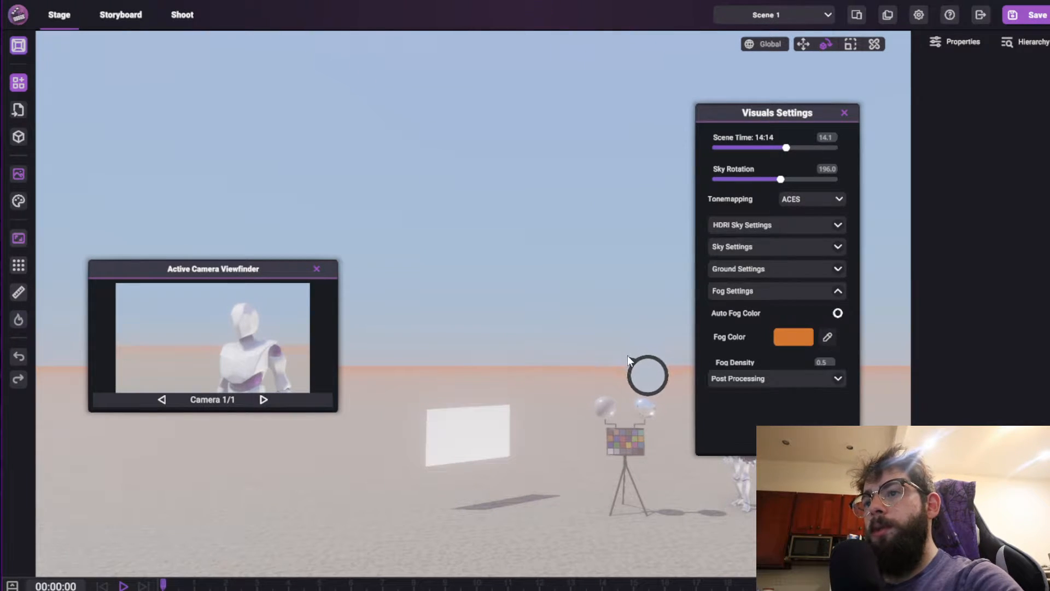
click(628, 359)
click(838, 291)
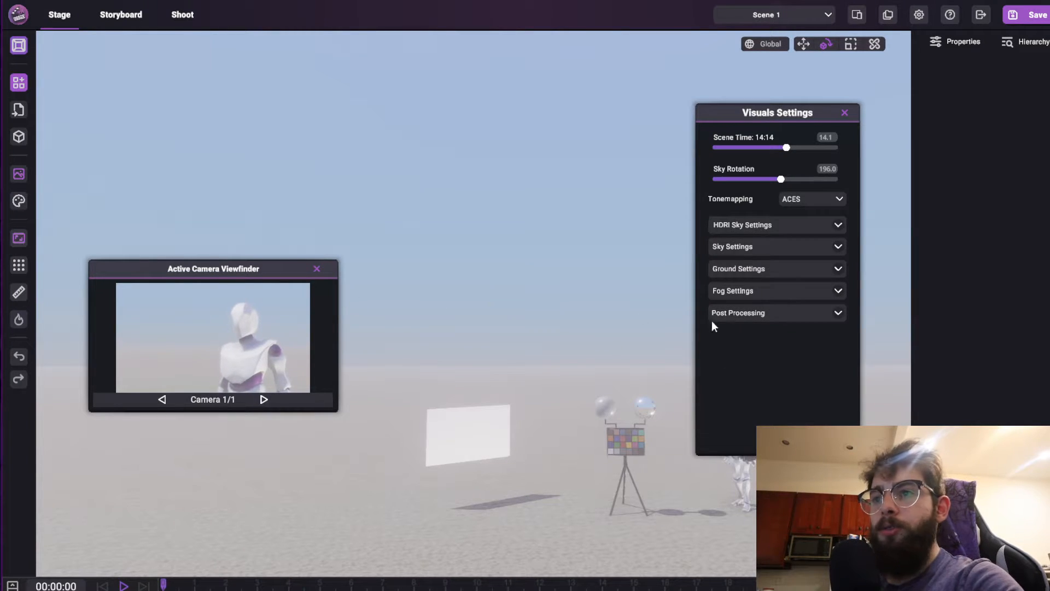
- Set the fog density to 0.0, turn the automatic fog colour back on and collapse the fog settings
right_drag(569, 164, 870, 276)
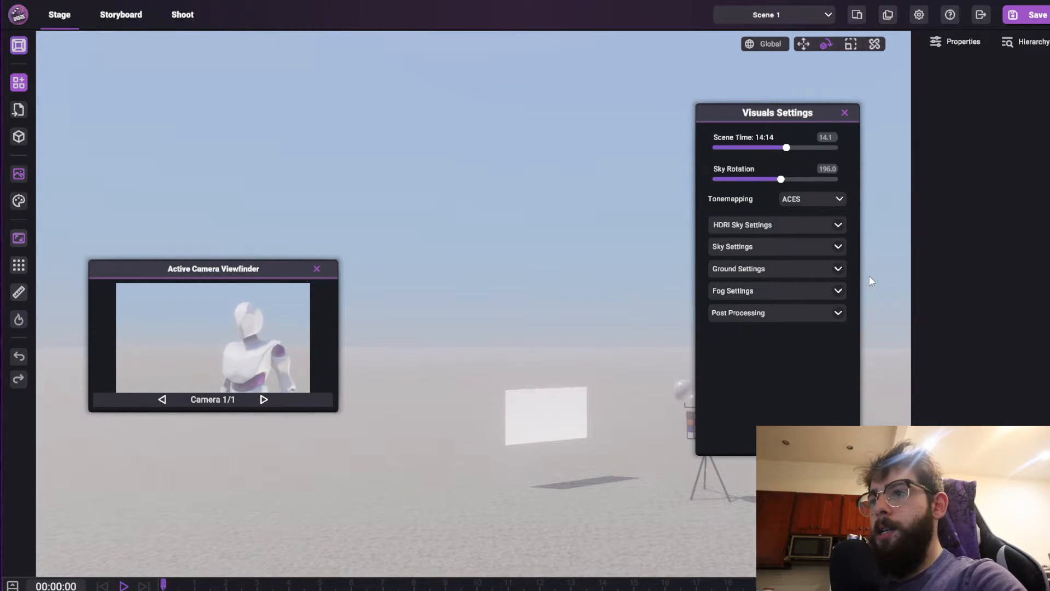
click(838, 291)
drag(720, 373, 678, 400)
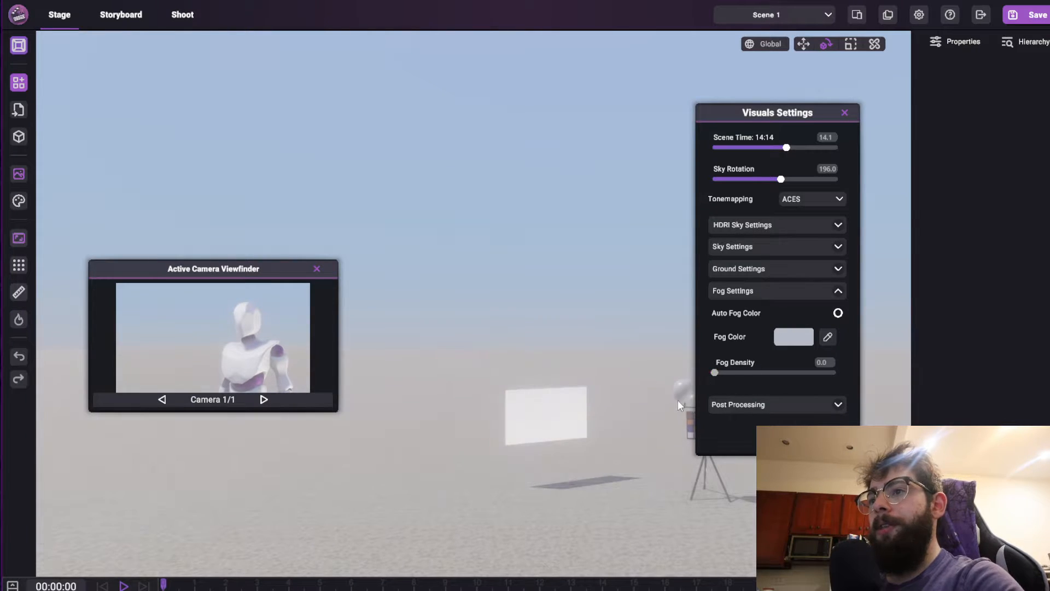
click(839, 313)
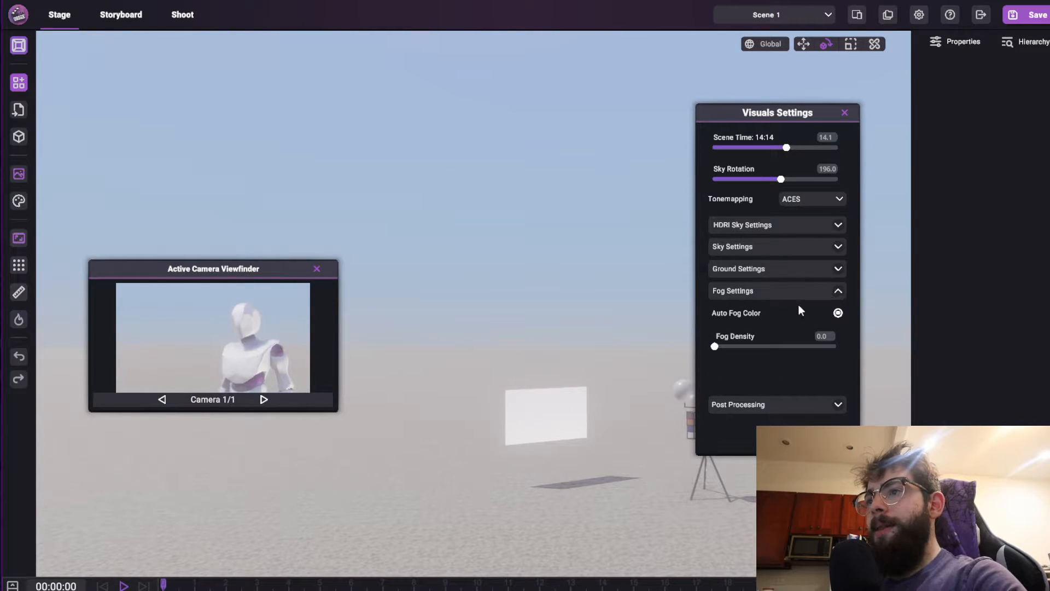
click(838, 292)
right_drag(449, 186, 508, 319)
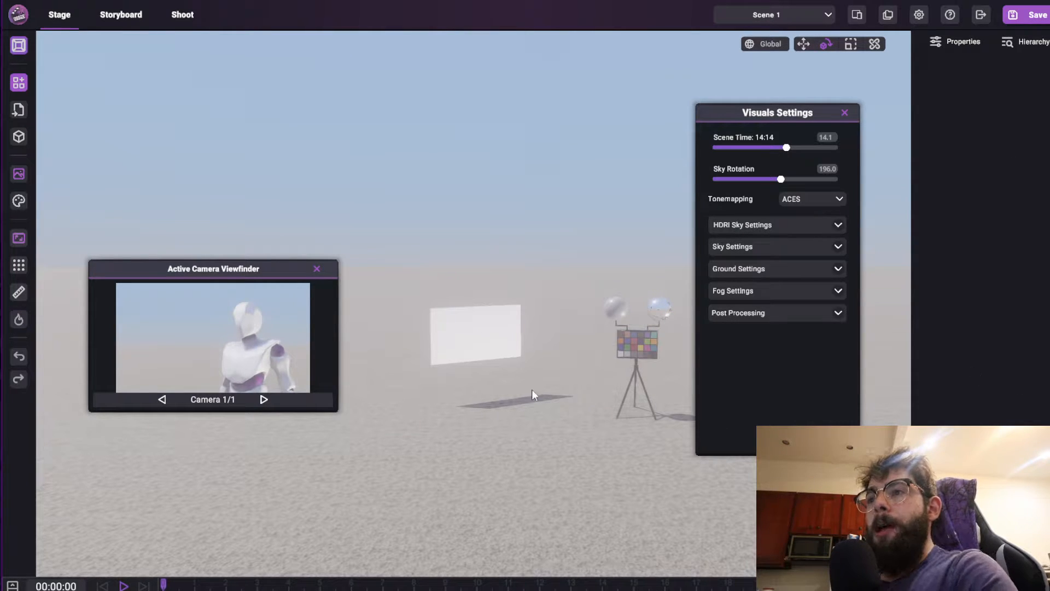
key(w)
right_drag(532, 389, 492, 350)
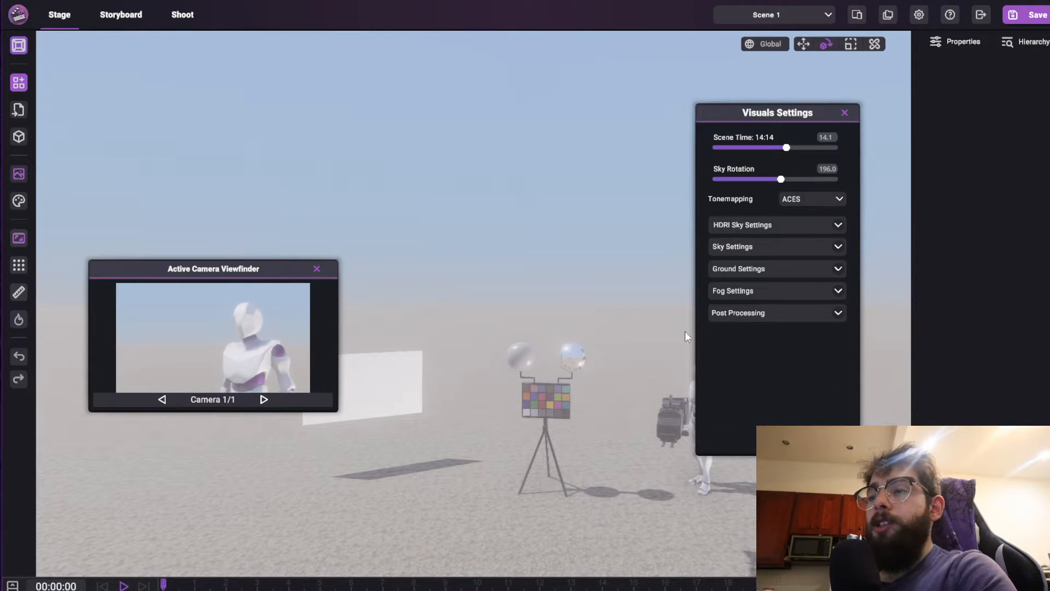
right_drag(561, 297, 574, 199)
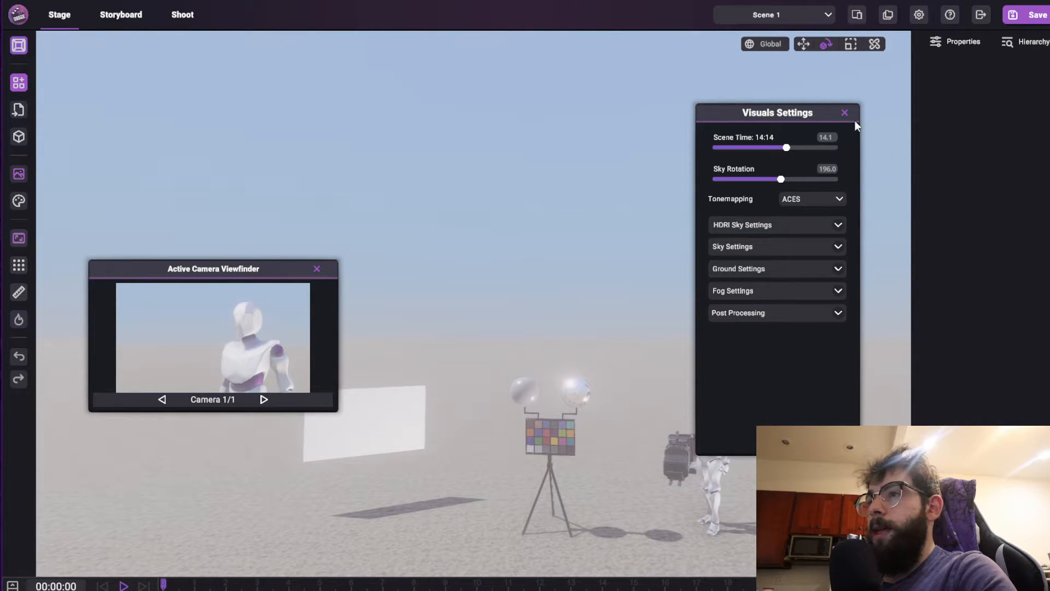
drag(818, 110, 809, 120)
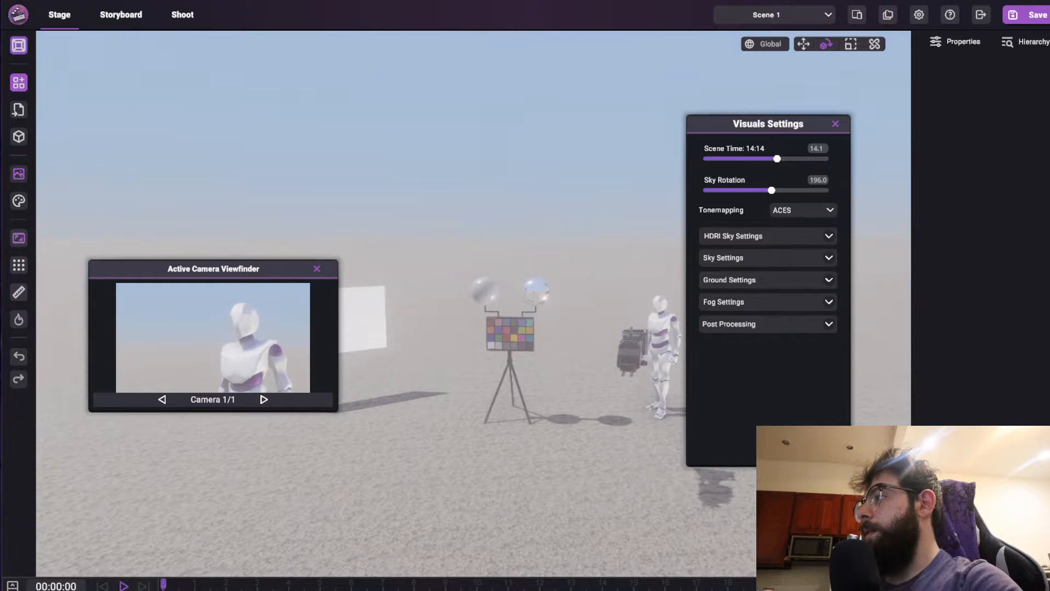
mouse_move(482, 284)
right_down()
mouse_move(495, 294)
mouse_move(497, 271)
right_up()
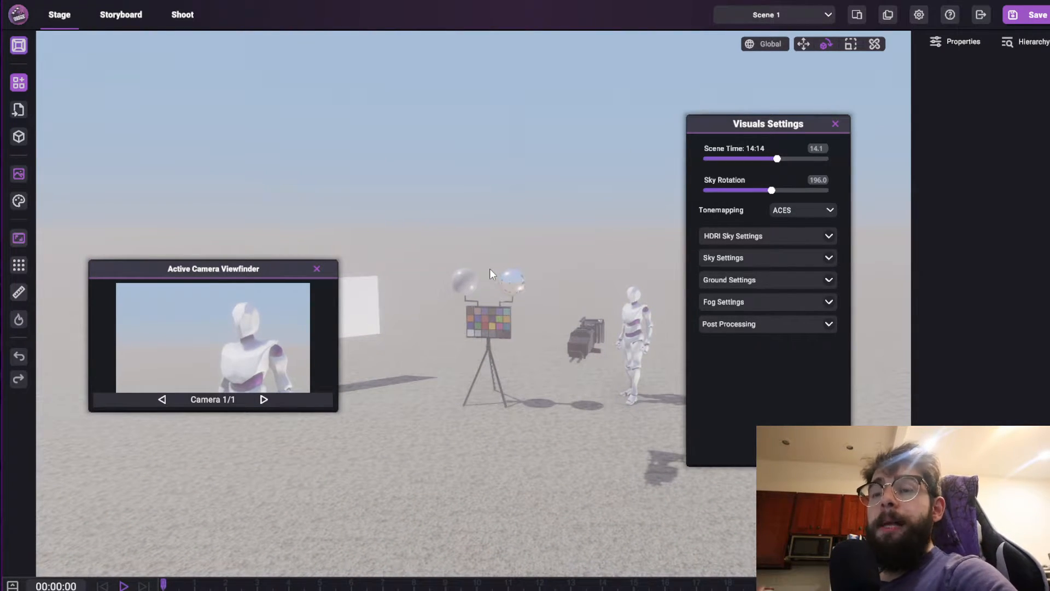
right_drag(536, 269, 536, 298)
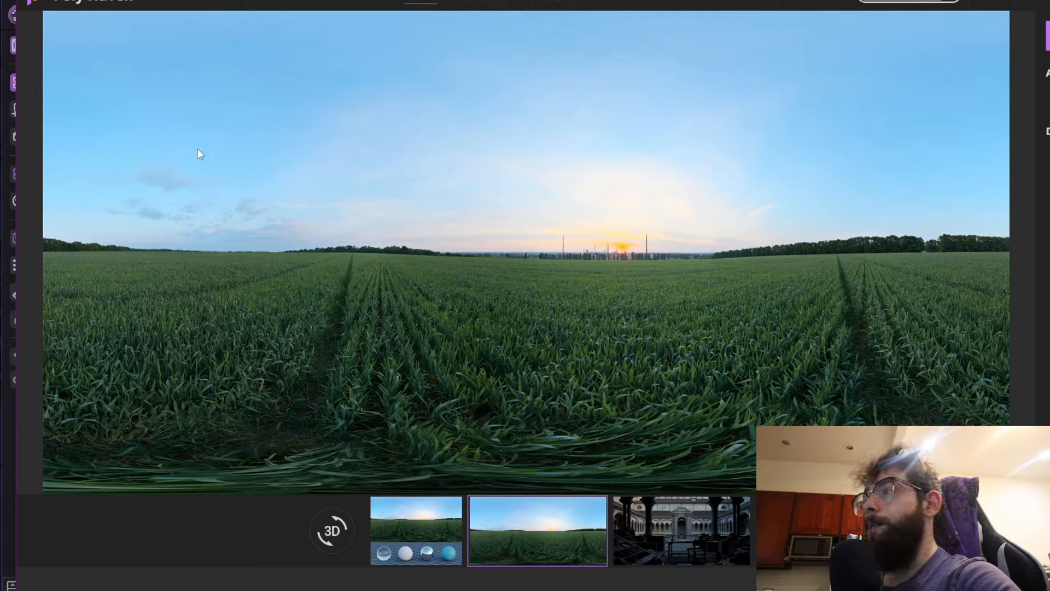
- Return from the green field HDRI's page on Poly Haven to the HDRI catalogue and browse the available environments
scroll(588, 211, down, 4)
key(alt+Left)
scroll(654, 356, down, 3)
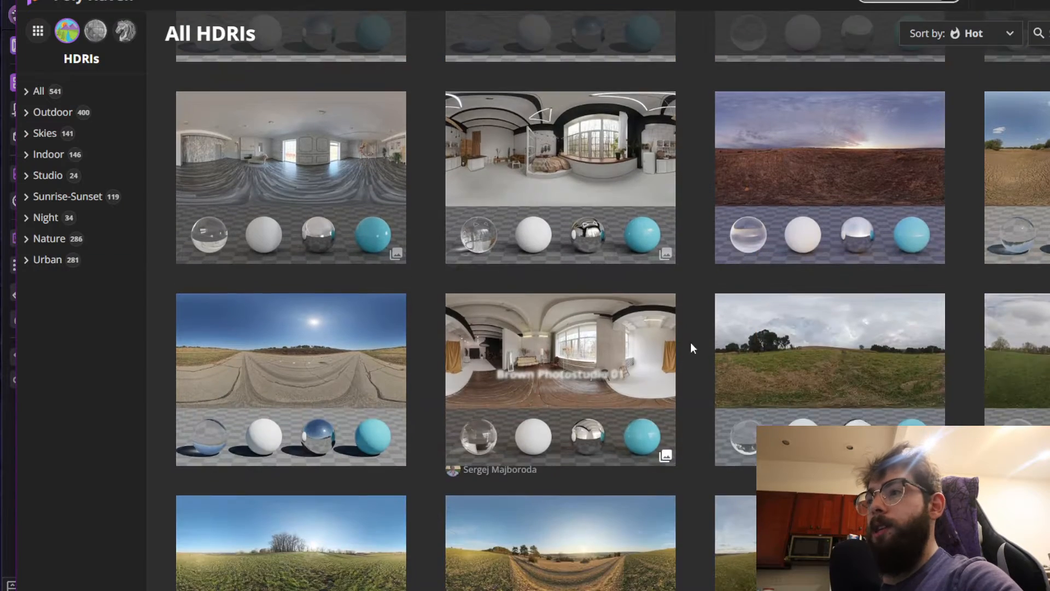
- Browse the Poly Haven catalogue of all HDRIs for a suitable outdoor environment
scroll(737, 371, up, 3)
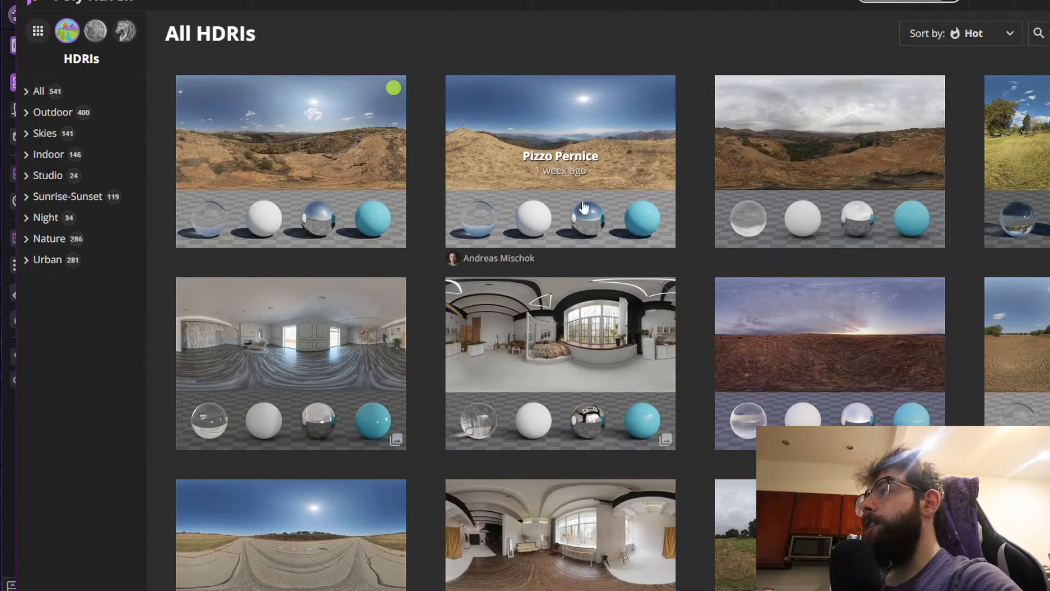
scroll(334, 316, down, 1)
scroll(334, 316, down, 1)
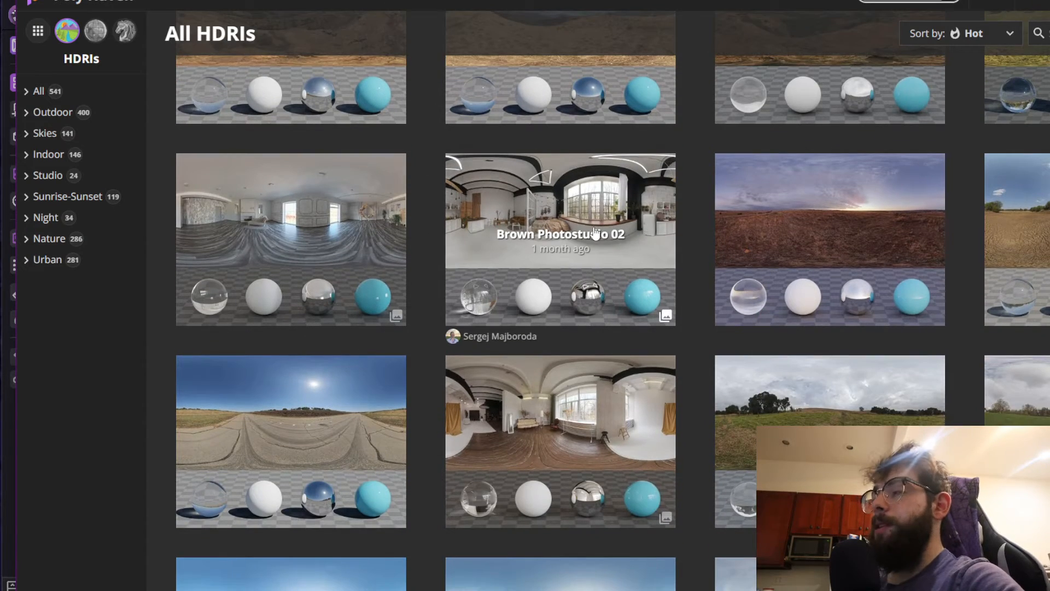
scroll(609, 253, down, 6)
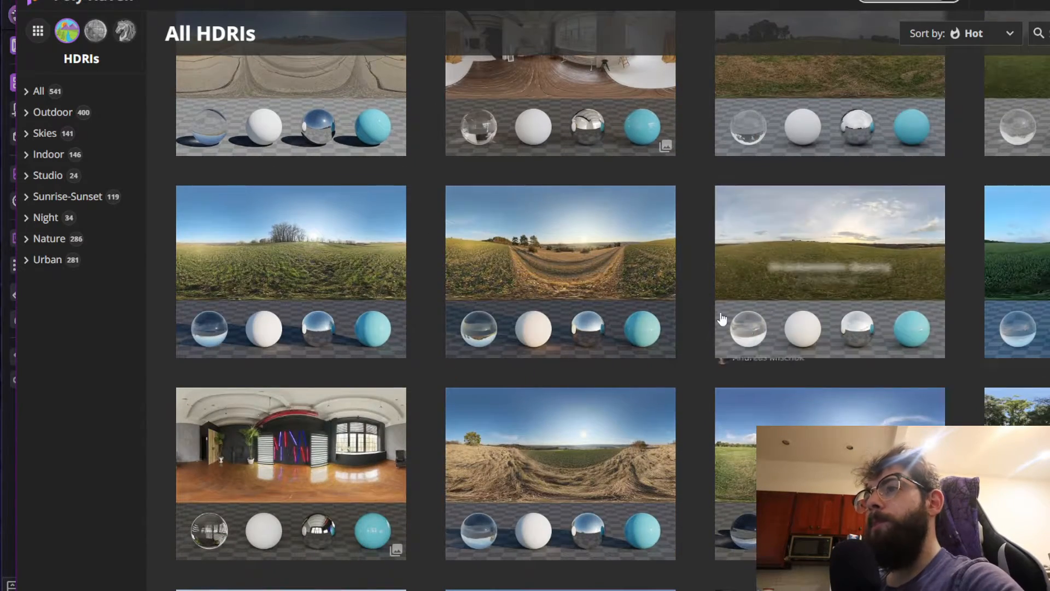
scroll(535, 310, down, 3)
scroll(324, 291, down, 4)
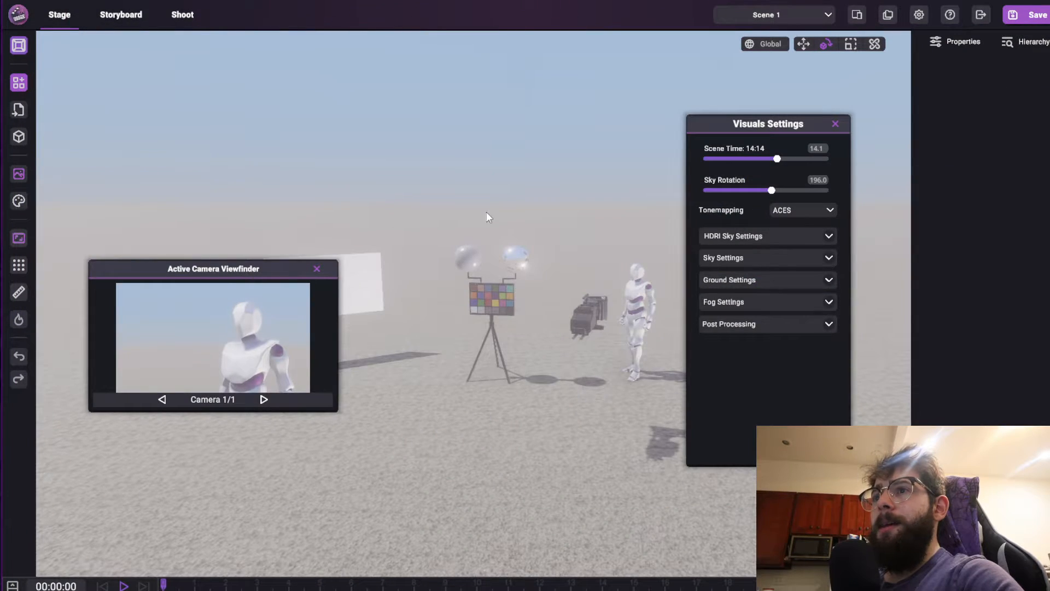
- Switch back to the virtual film set and import the fouriesburg_mountain HDRI as the skybox
right_drag(487, 212, 512, 177)
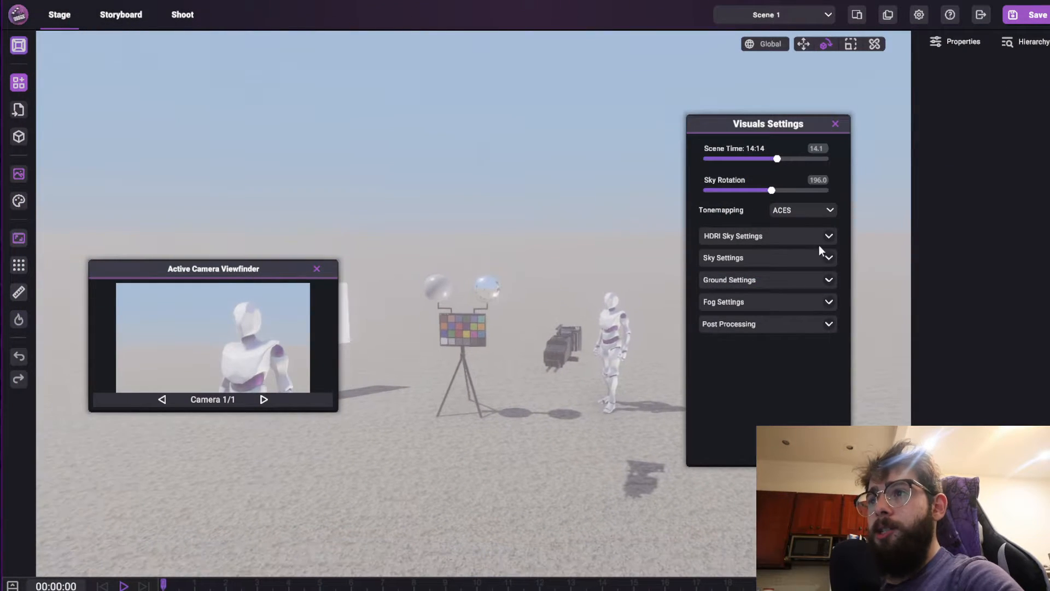
click(831, 236)
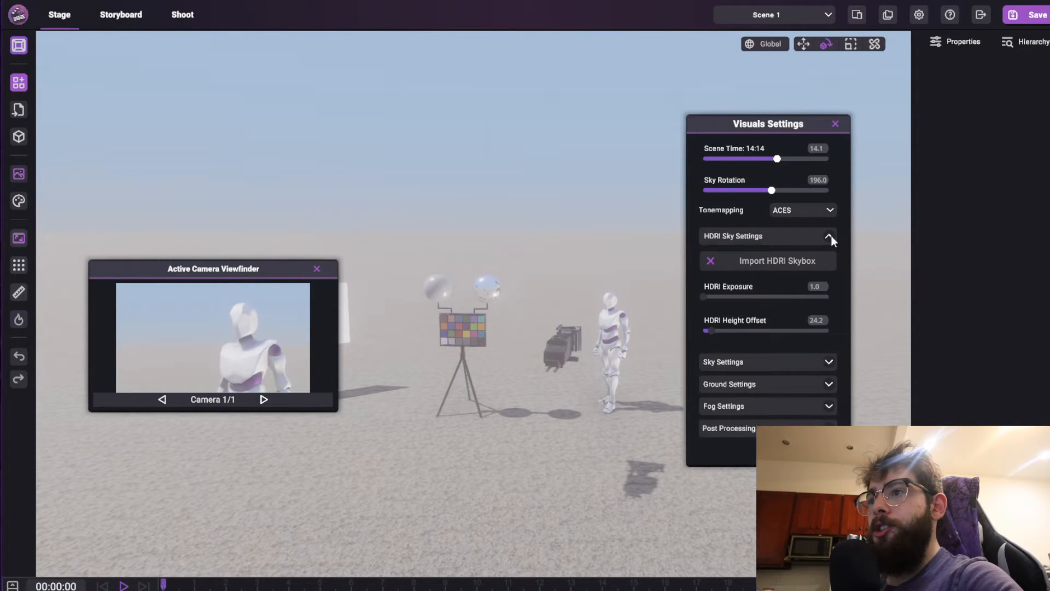
click(772, 260)
drag(478, 1, 1049, 218)
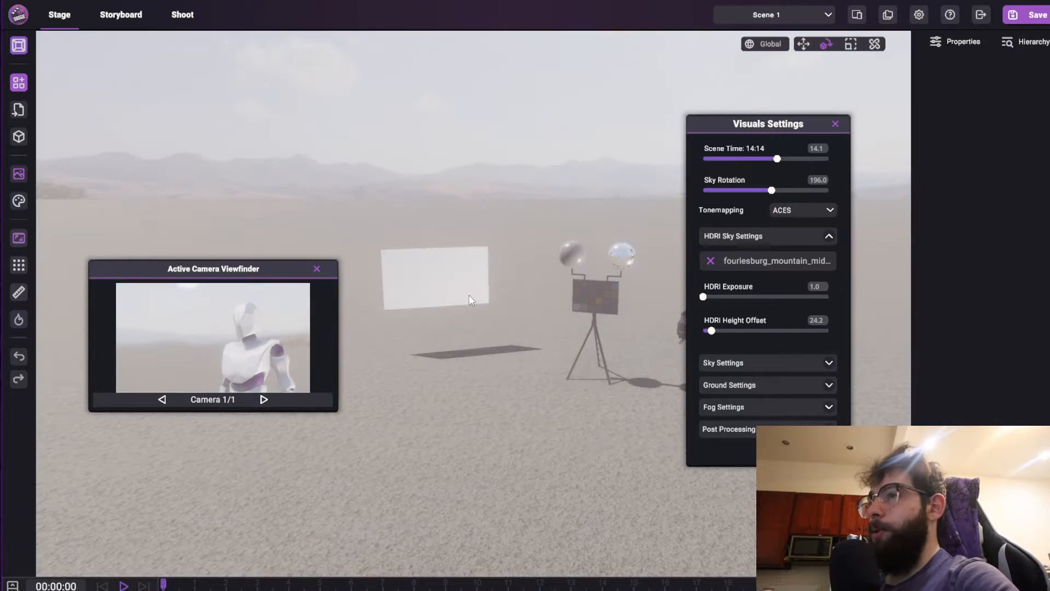
- Try the HDRI height offset at 0.0, then raise it to 86.1
right_drag(468, 295, 526, 332)
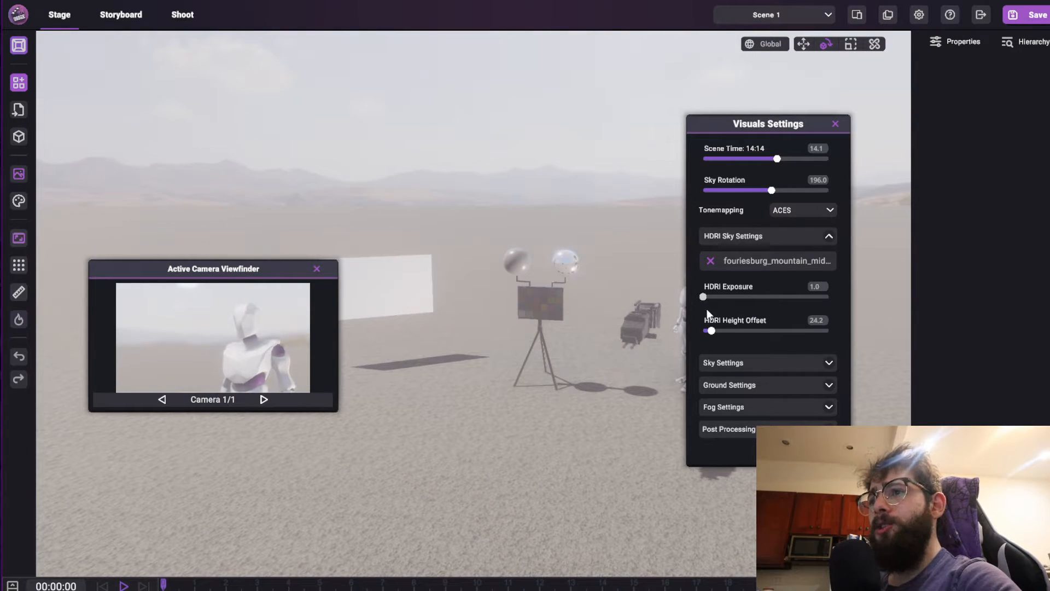
drag(703, 296, 476, 378)
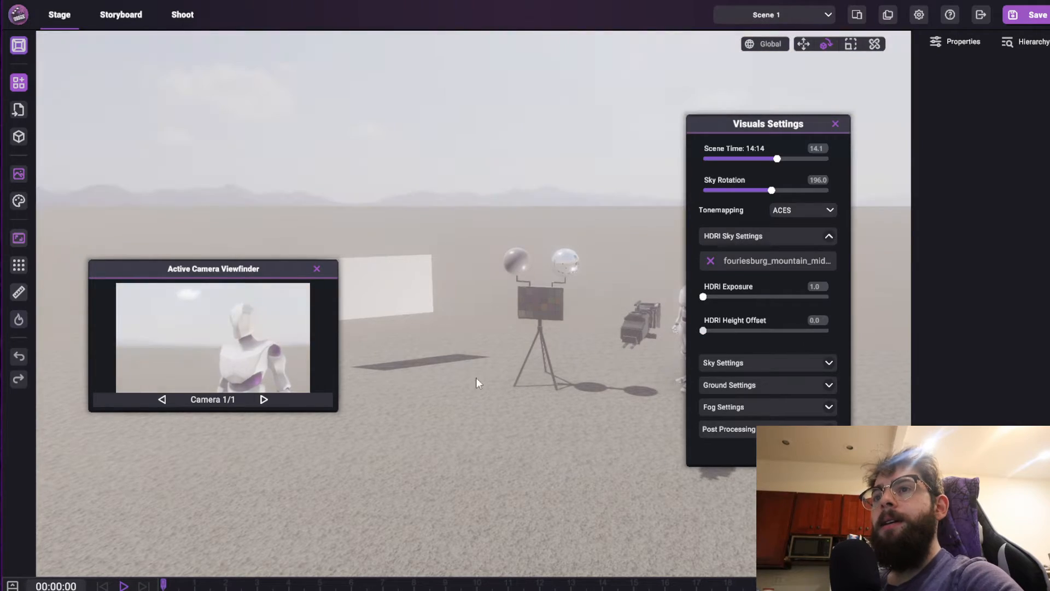
right_drag(477, 378, 660, 337)
key(q)
drag(711, 331, 735, 329)
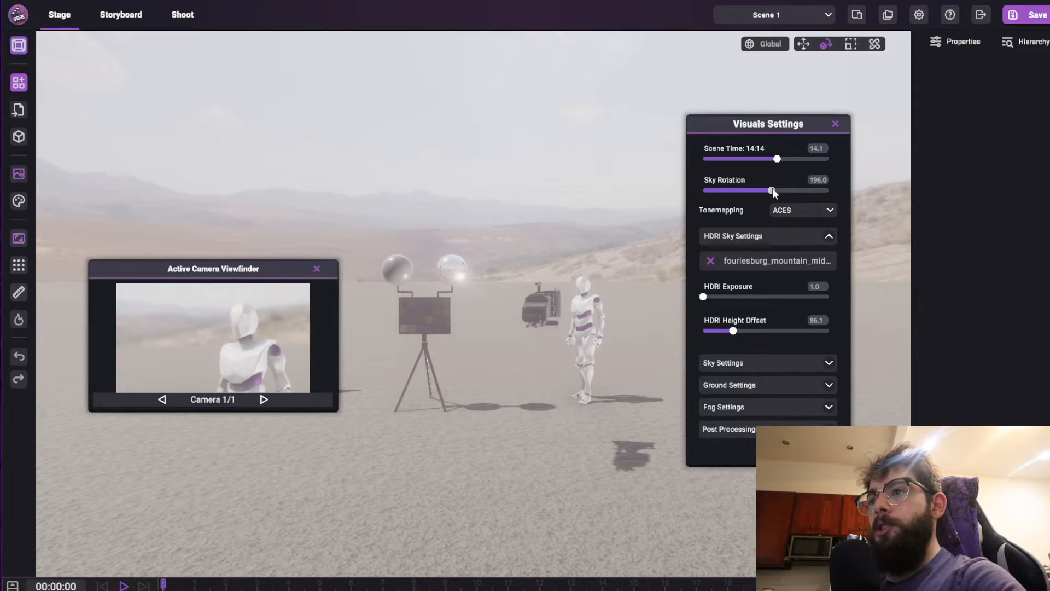
- Set the sky rotation to 96.8 and view the set from closer
drag(772, 190, 738, 206)
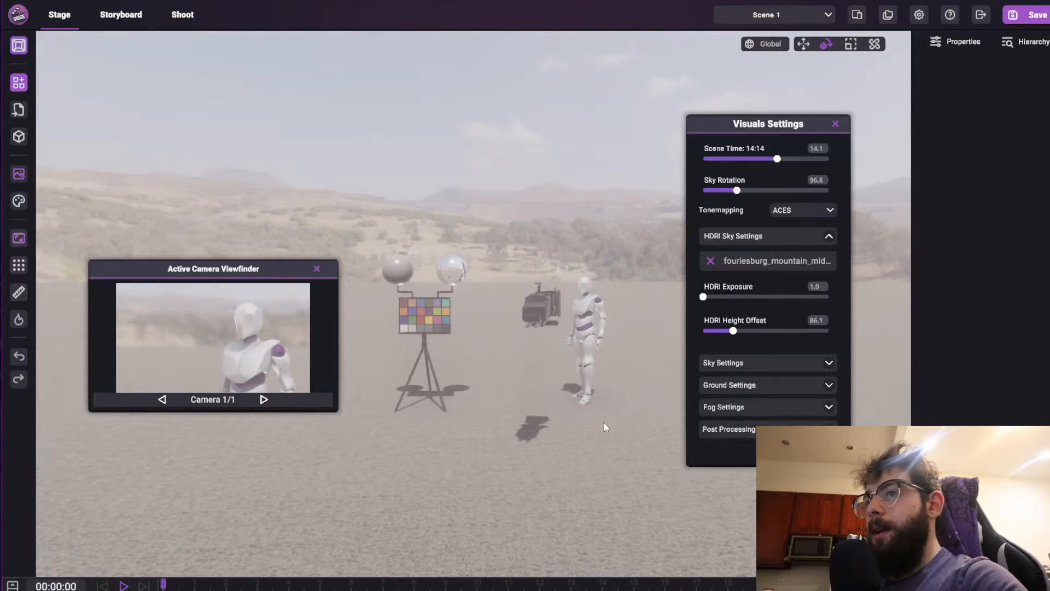
right_drag(603, 422, 560, 388)
scroll(560, 389, up, 2)
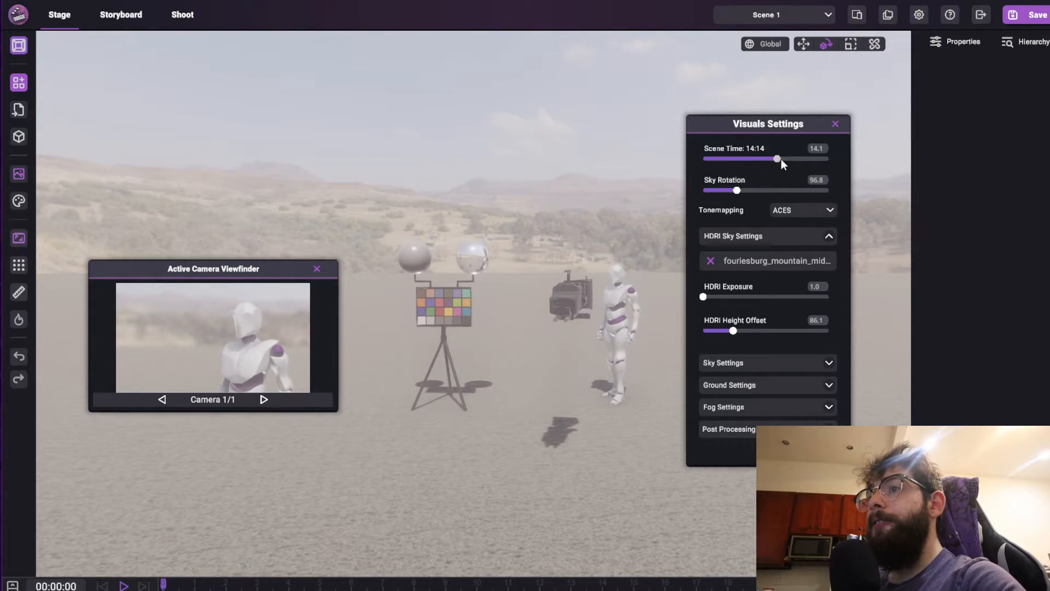
- Set the scene time to 10.2 and examine the shadows around the chart stand and mannequin
drag(782, 158, 757, 176)
right_drag(502, 155, 455, 195)
key(w)
key(e)
right_drag(430, 106, 458, 180)
key(s)
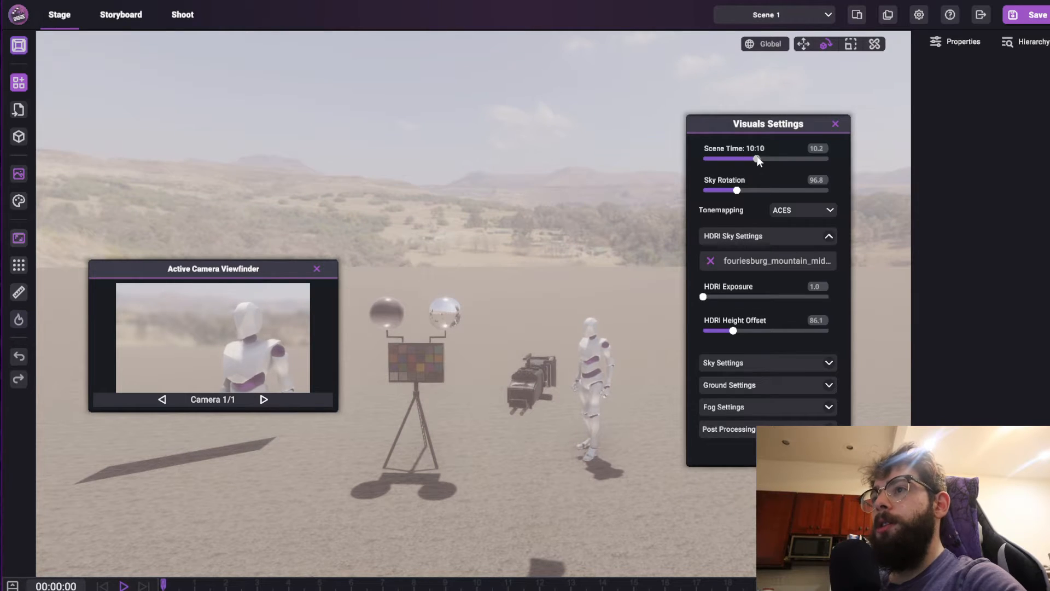
mouse_move(757, 158)
mouse_down()
mouse_move(748, 161)
mouse_move(758, 162)
mouse_up()
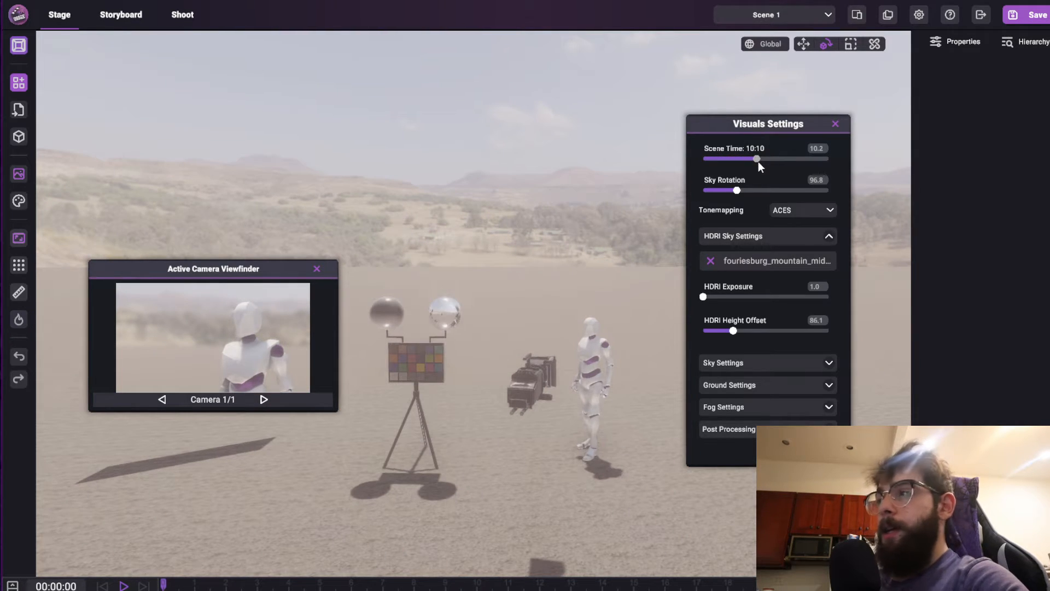
right_drag(638, 206, 581, 214)
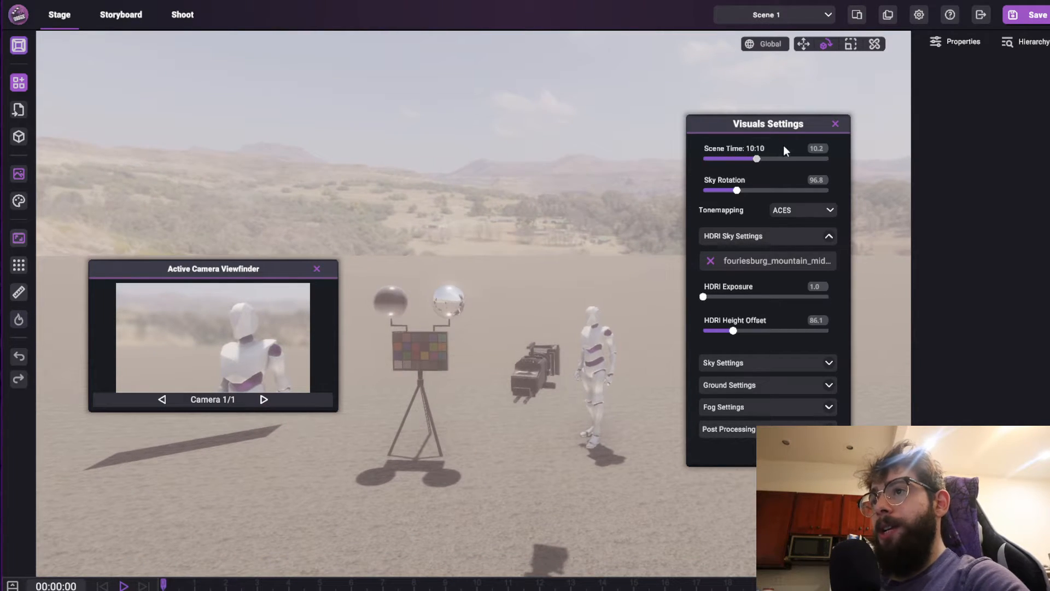
- Set the scene time to 12.1 and check the lighting from a closer, lower viewpoint
drag(757, 159, 766, 159)
right_drag(469, 282, 623, 189)
right_drag(537, 148, 423, 125)
key(w)
right_drag(514, 251, 513, 261)
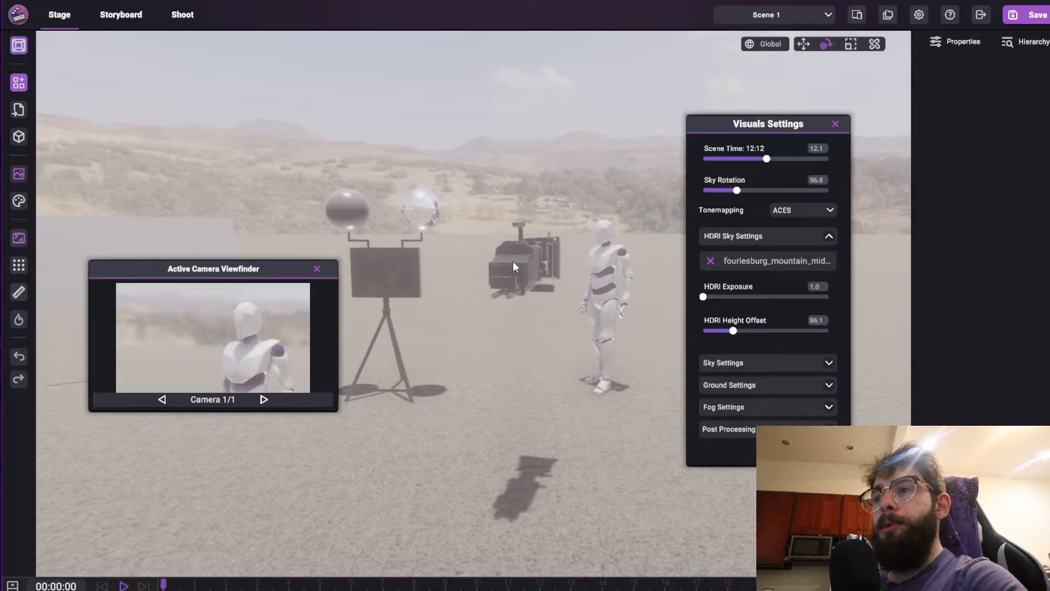
- Turn off the automatic fog colour and sample a beige fog colour from the scene near the horizon
click(828, 237)
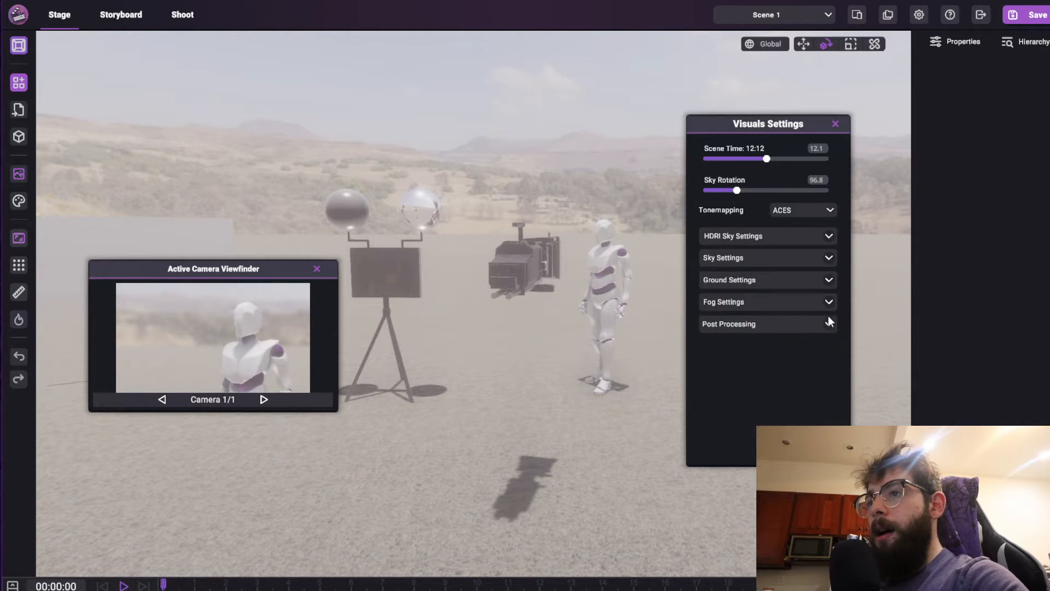
click(829, 303)
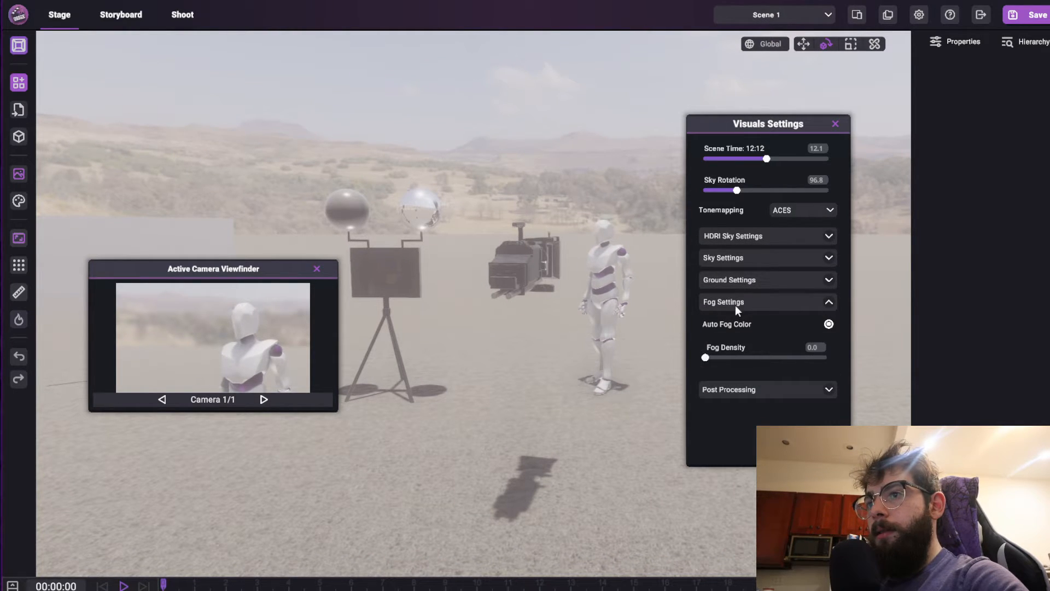
click(830, 324)
click(829, 301)
click(828, 301)
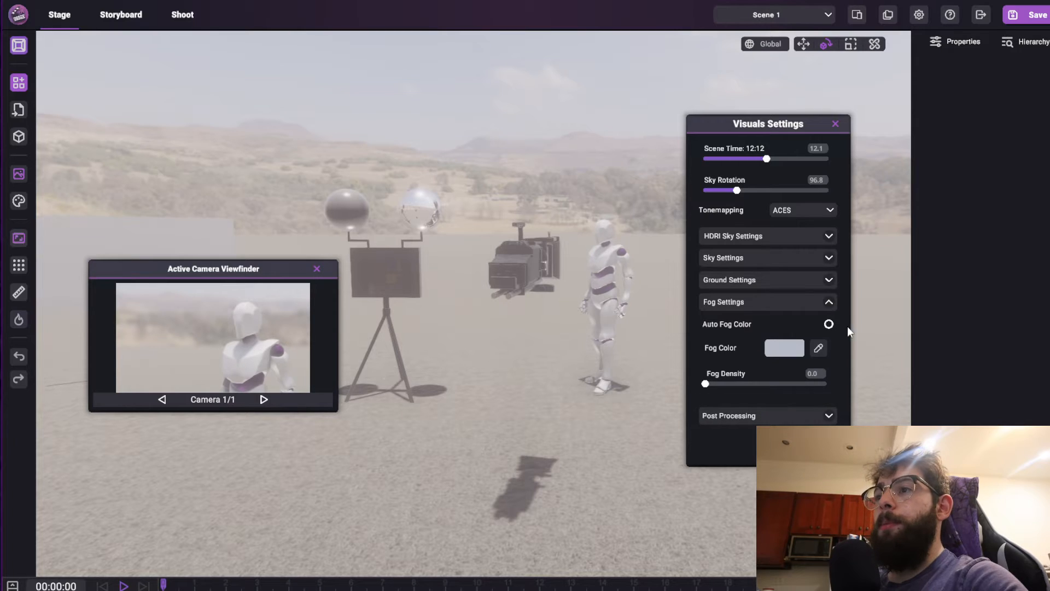
click(819, 348)
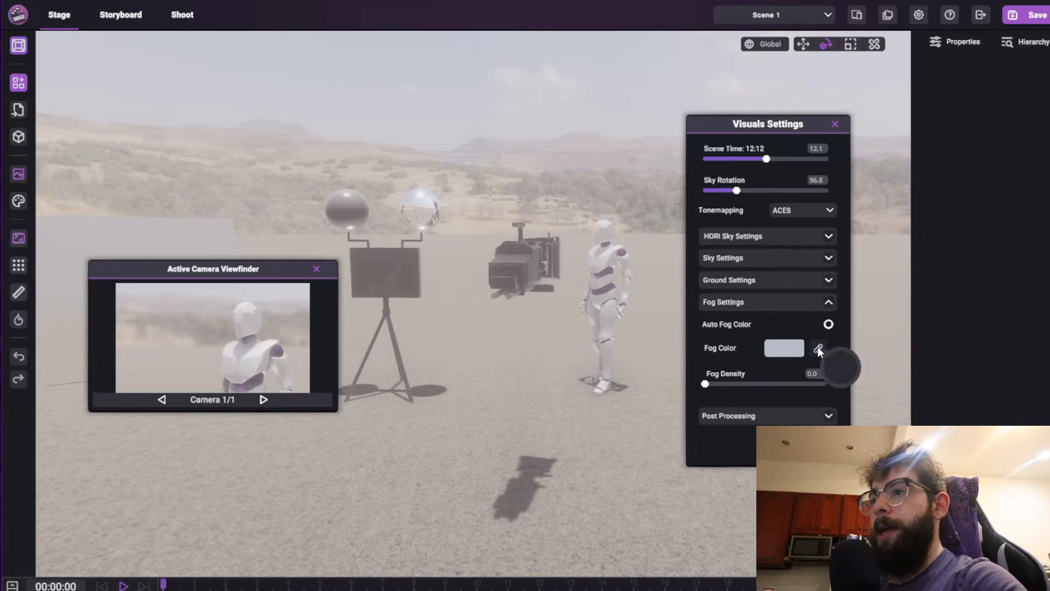
click(462, 231)
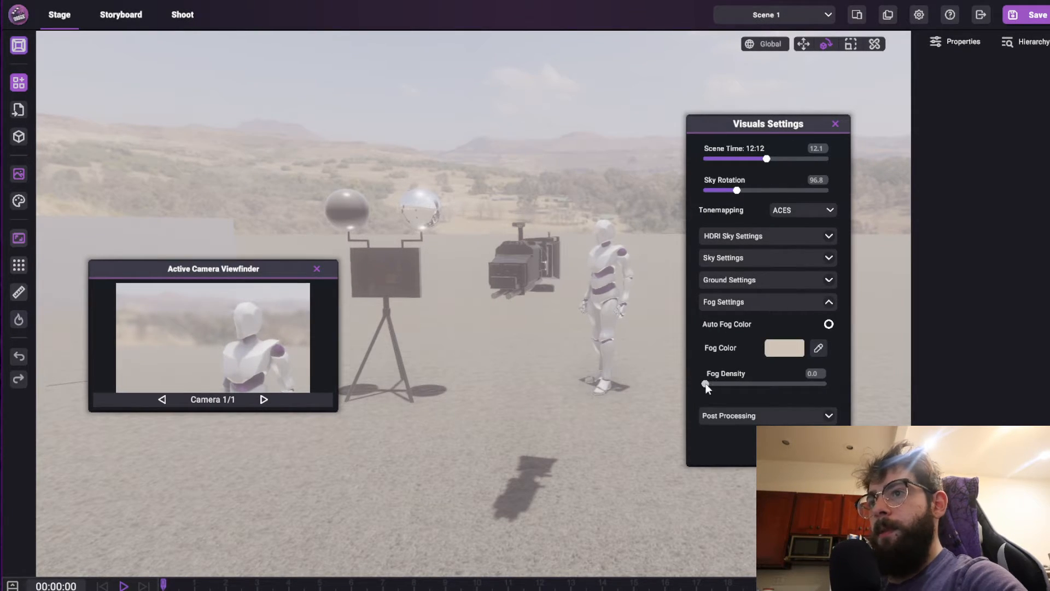
- Raise the fog density to 6.1 and check how the ground blends into the HDRI background
drag(706, 384, 773, 381)
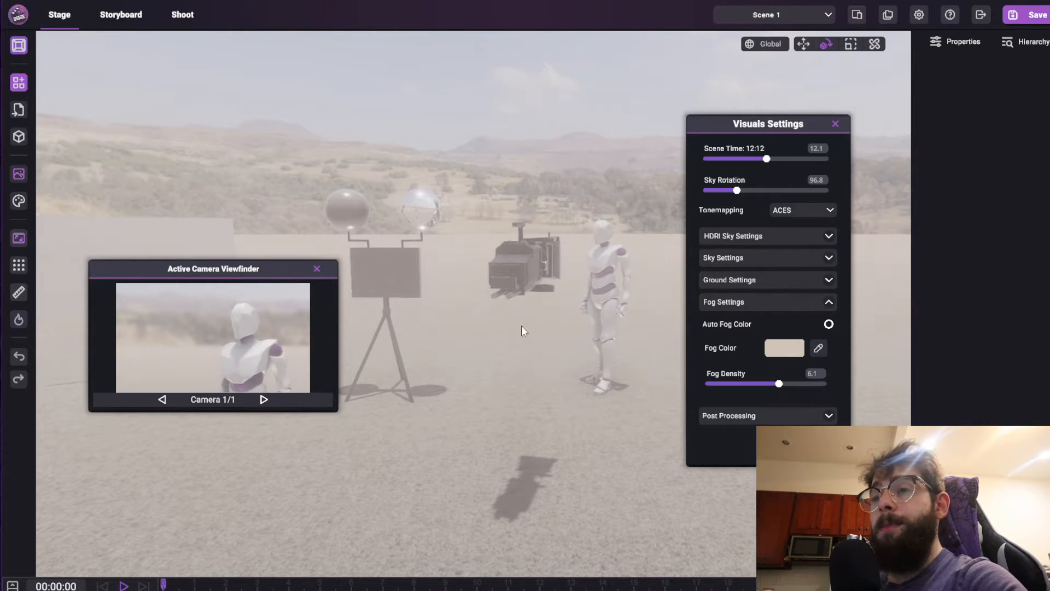
right_drag(521, 326, 585, 389)
key(a)
key(e)
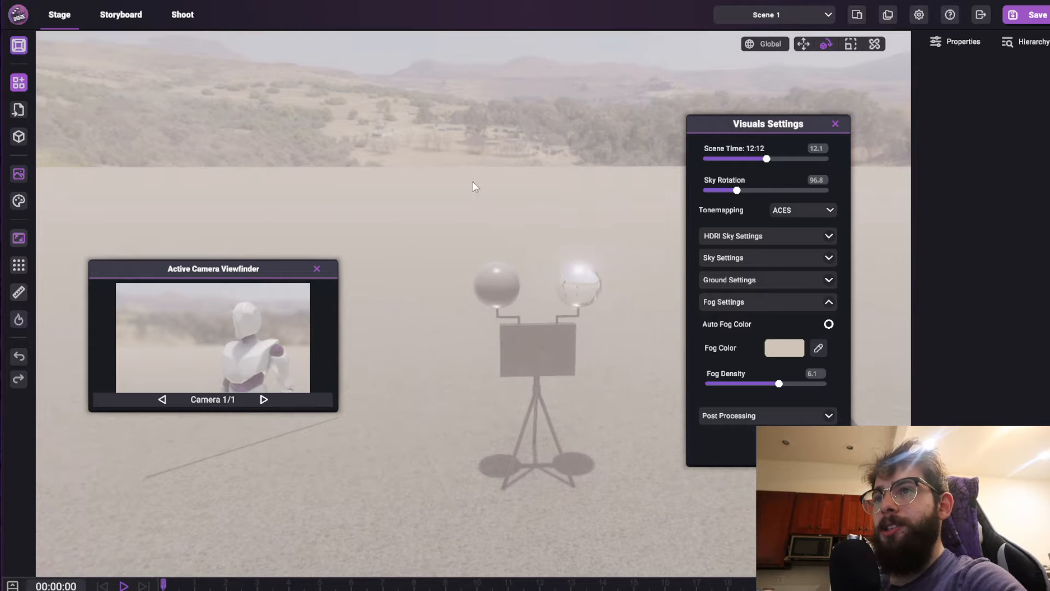
- Set the sky rotation to 146.4 and check the background behind the set
mouse_move(744, 191)
mouse_down()
mouse_move(857, 192)
mouse_move(754, 194)
mouse_up()
key(s)
right_drag(494, 279, 458, 180)
key(d)
key(s)
key(d)
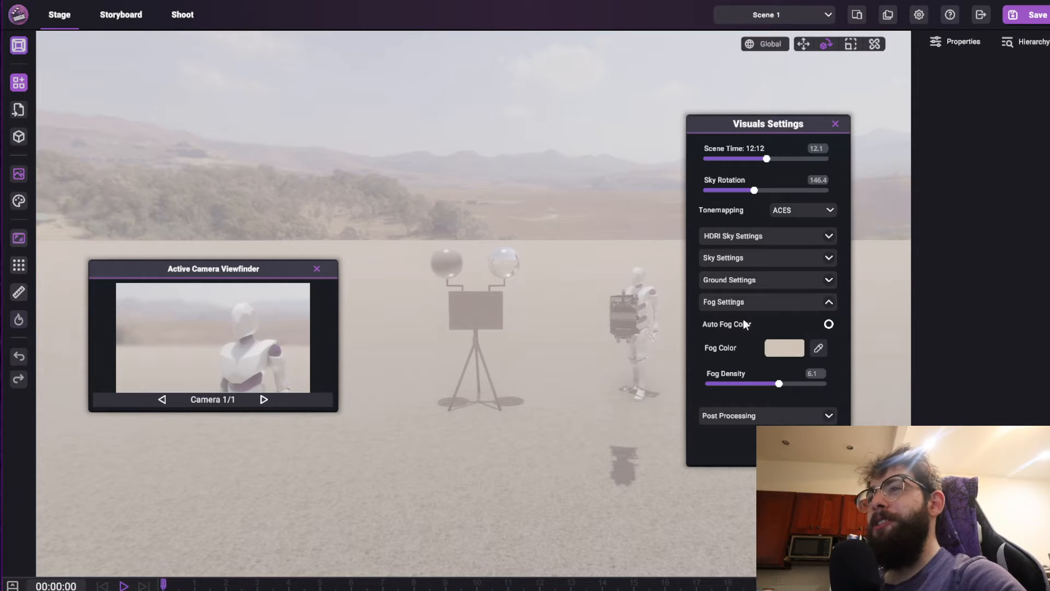
- Reposition the Visuals Settings window slightly and collapse the fog settings
drag(764, 125, 778, 137)
right_drag(530, 292, 352, 272)
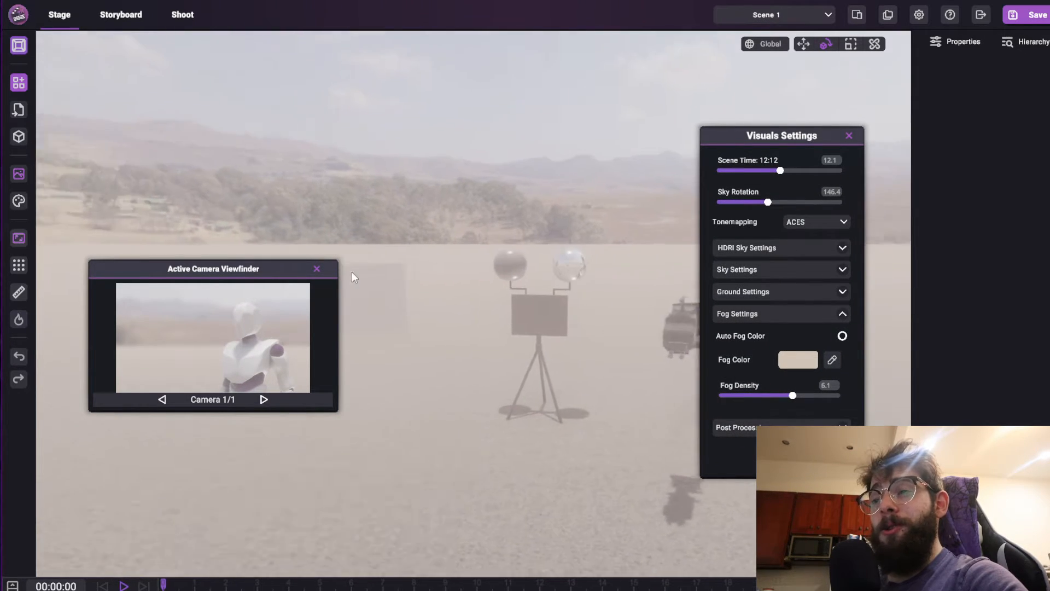
click(843, 314)
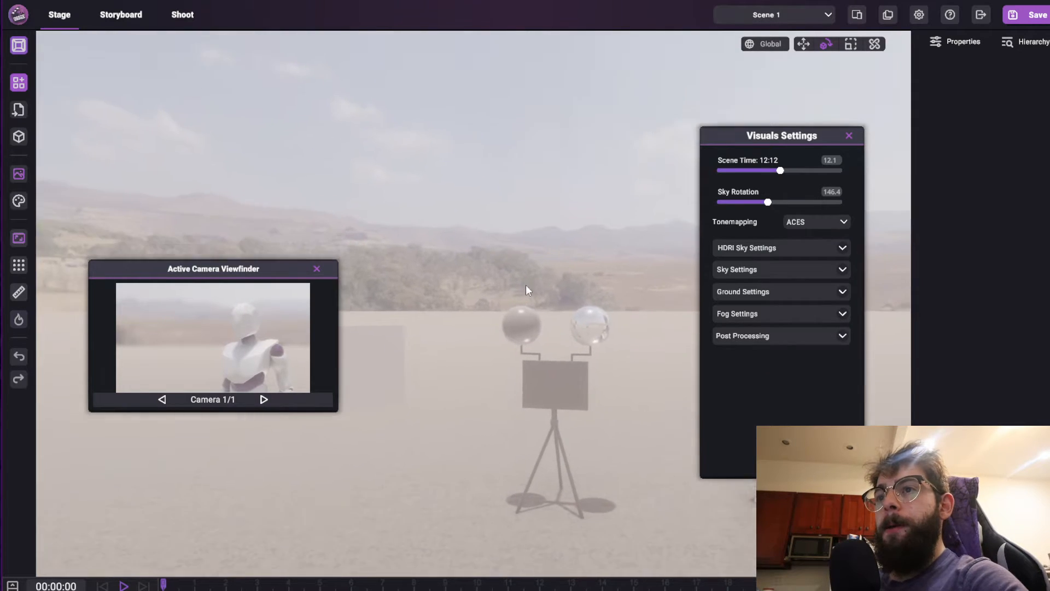
- Compare the lighting on the mannequin up close by setting the scene time to 0.0, and raise it to 10.5
right_drag(527, 285, 530, 301)
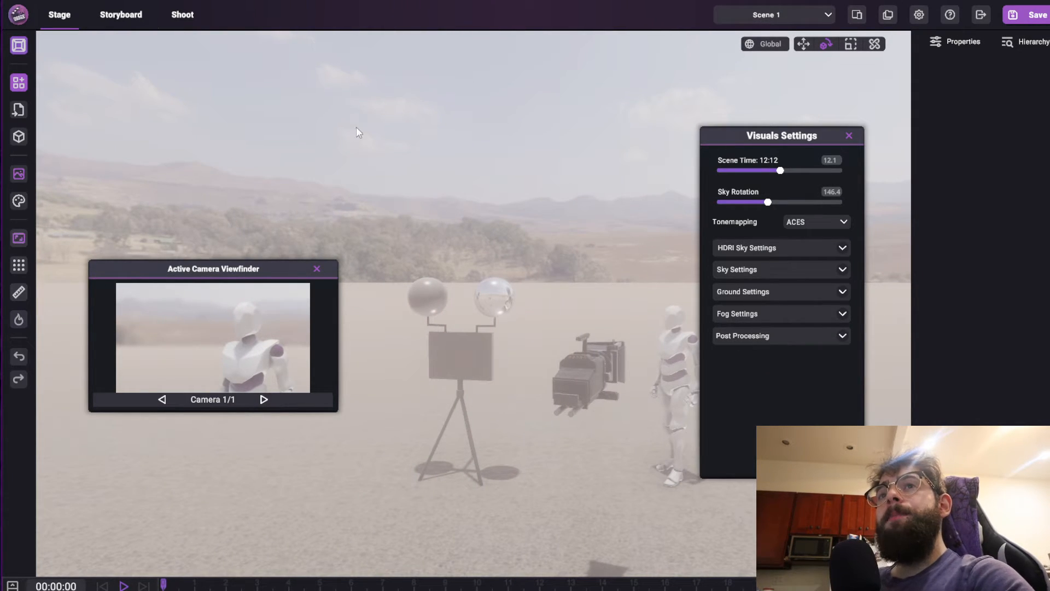
right_drag(357, 128, 526, 262)
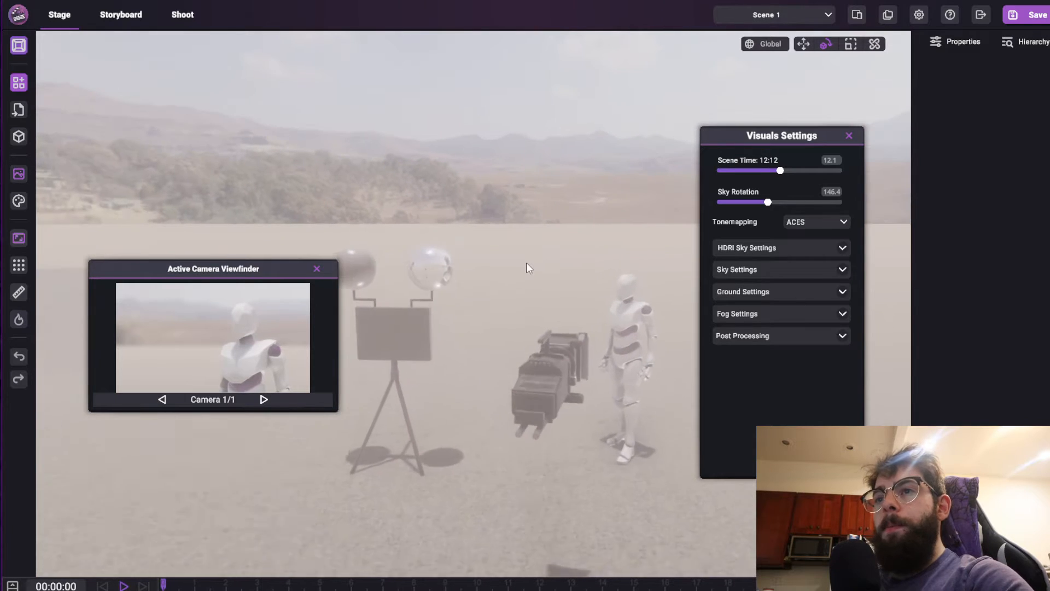
right_drag(424, 142, 414, 156)
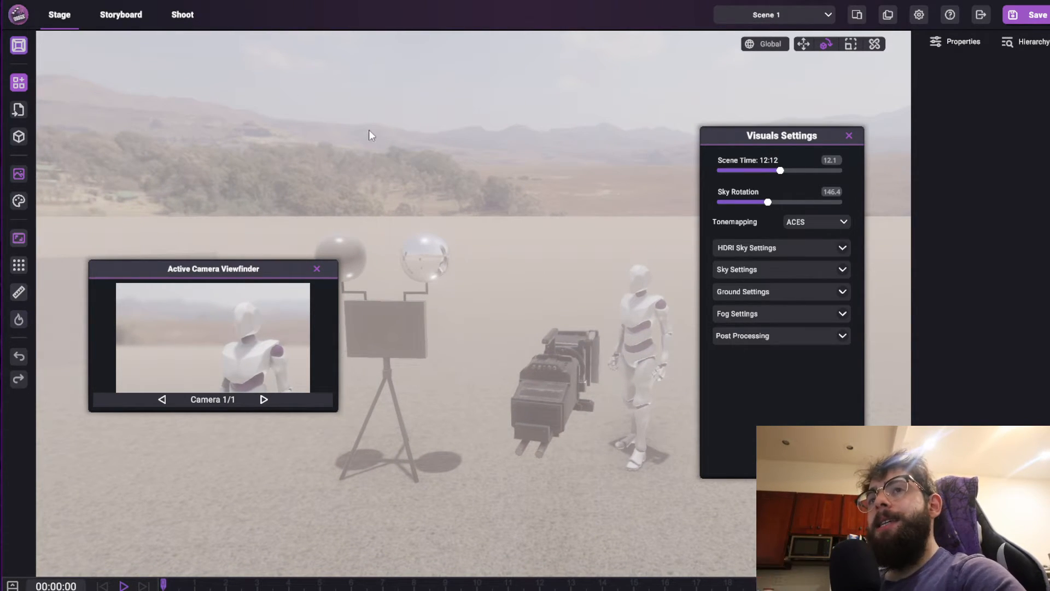
right_drag(438, 174, 587, 250)
scroll(587, 251, up, 5)
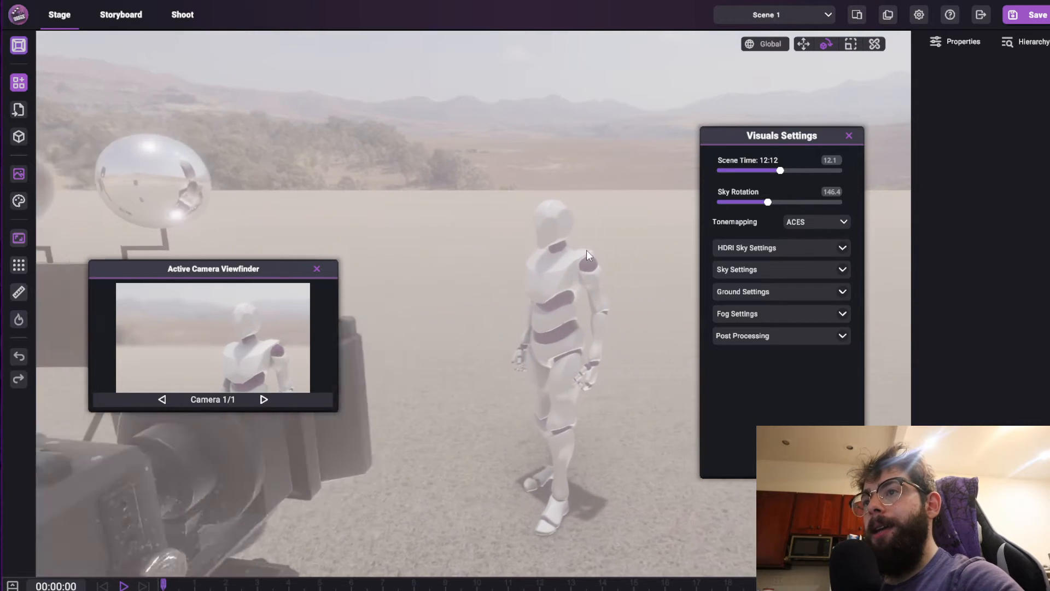
drag(781, 175, 696, 199)
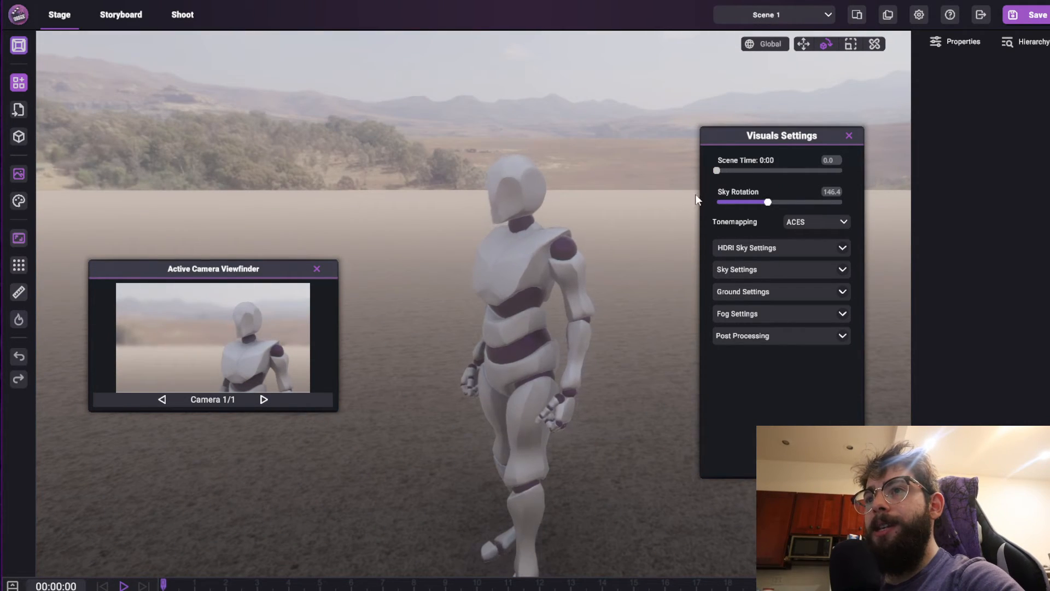
scroll(580, 237, up, 3)
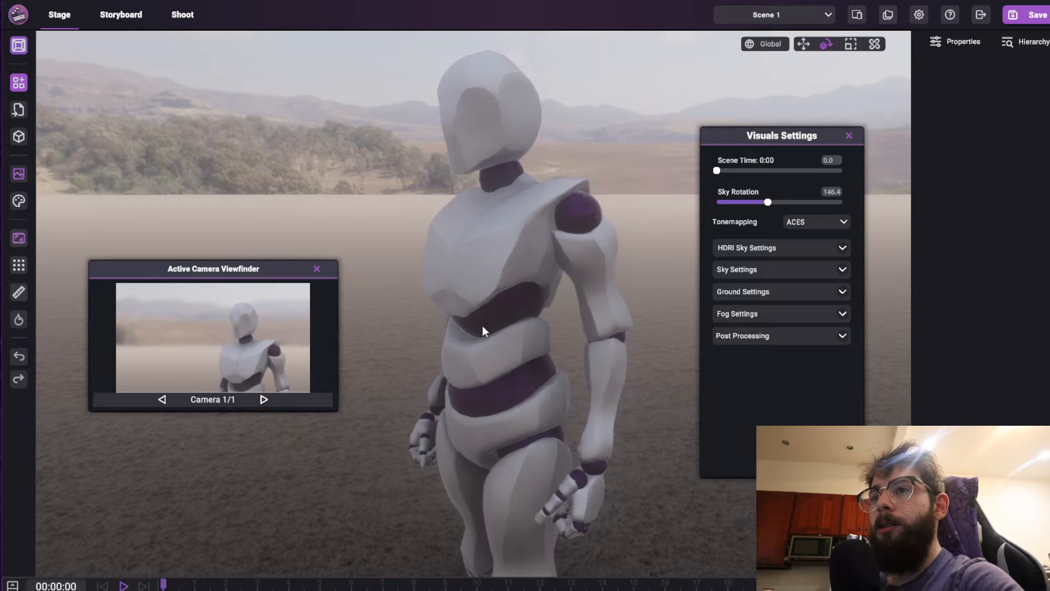
drag(720, 170, 773, 171)
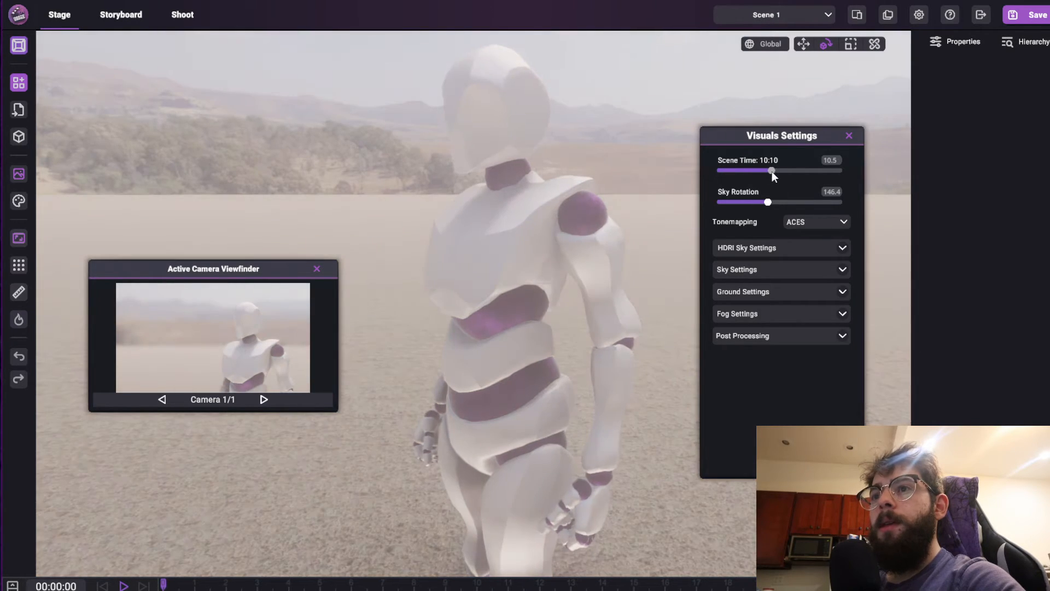
- Preview the mannequin through the camera in Shoot mode and return to the Stage
click(181, 15)
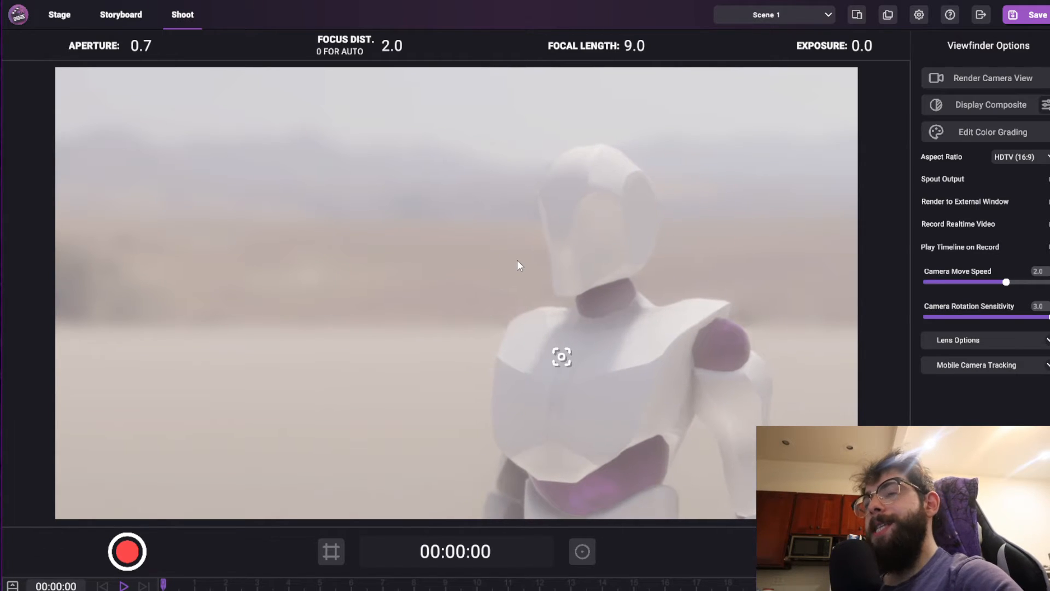
click(55, 14)
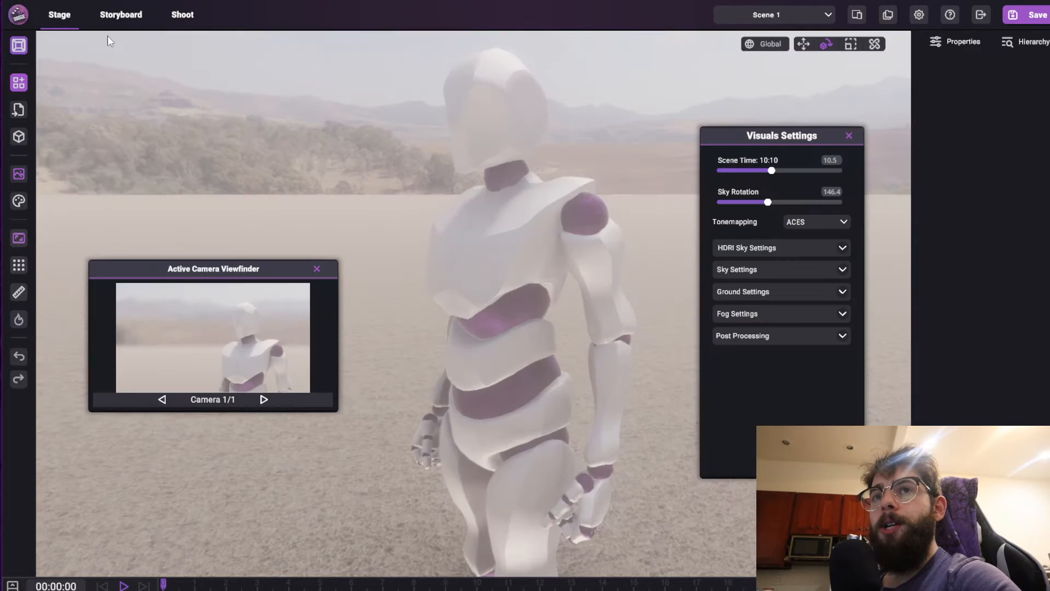
- Raise the camera aperture to 1.2 in Shoot mode, compare focusing on the distant hills and the mannequin, and return to the Stage
click(182, 14)
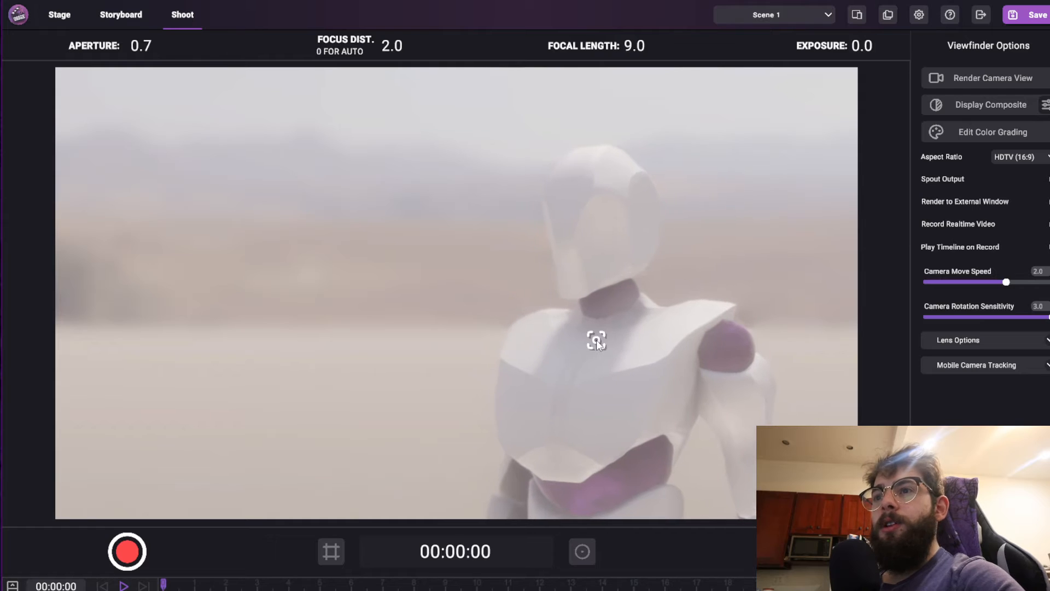
scroll(133, 51, up, 1)
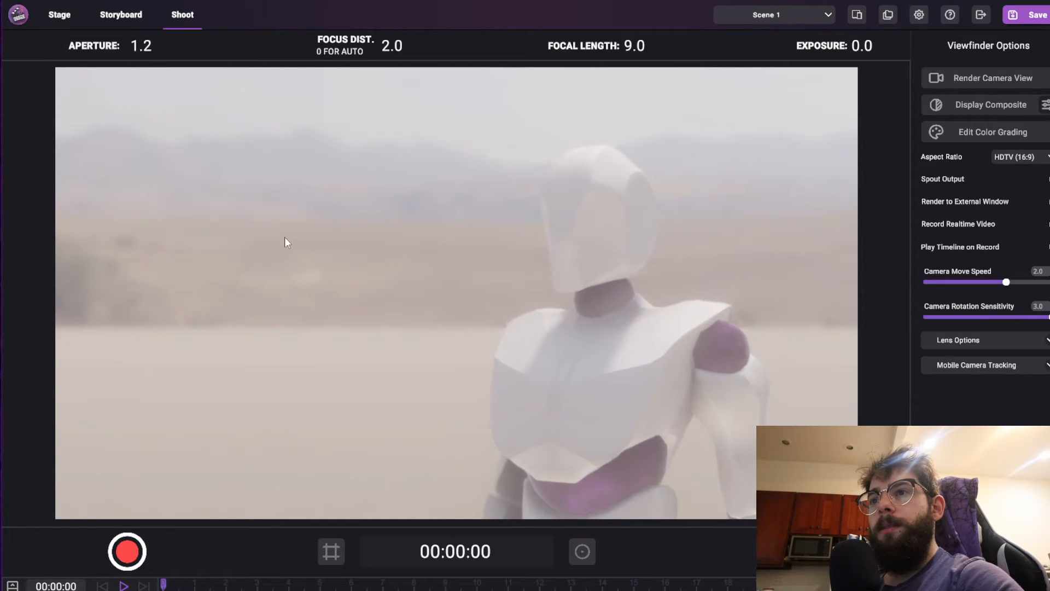
click(276, 192)
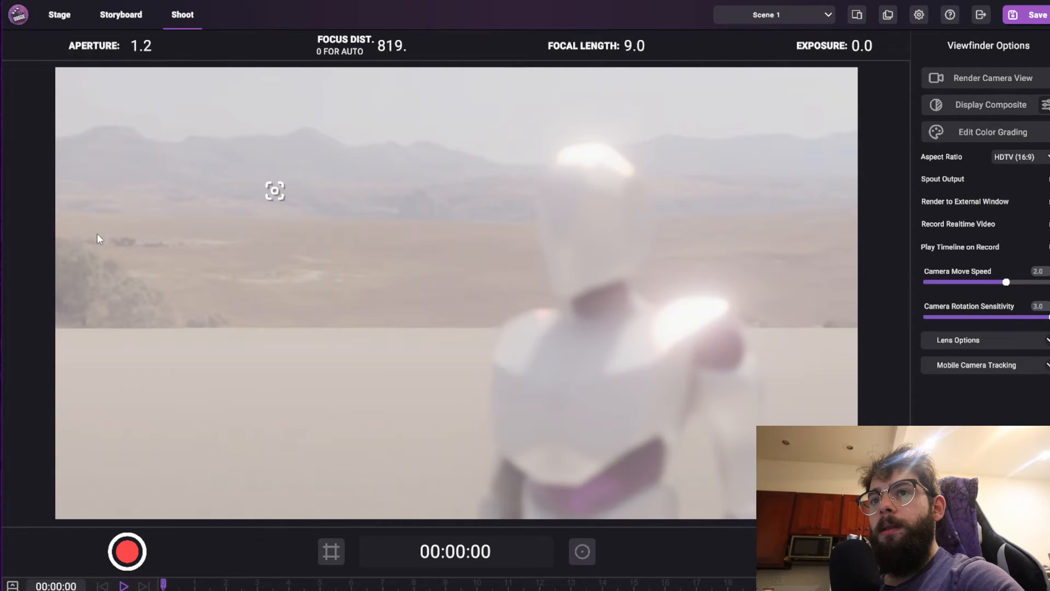
click(574, 378)
click(218, 218)
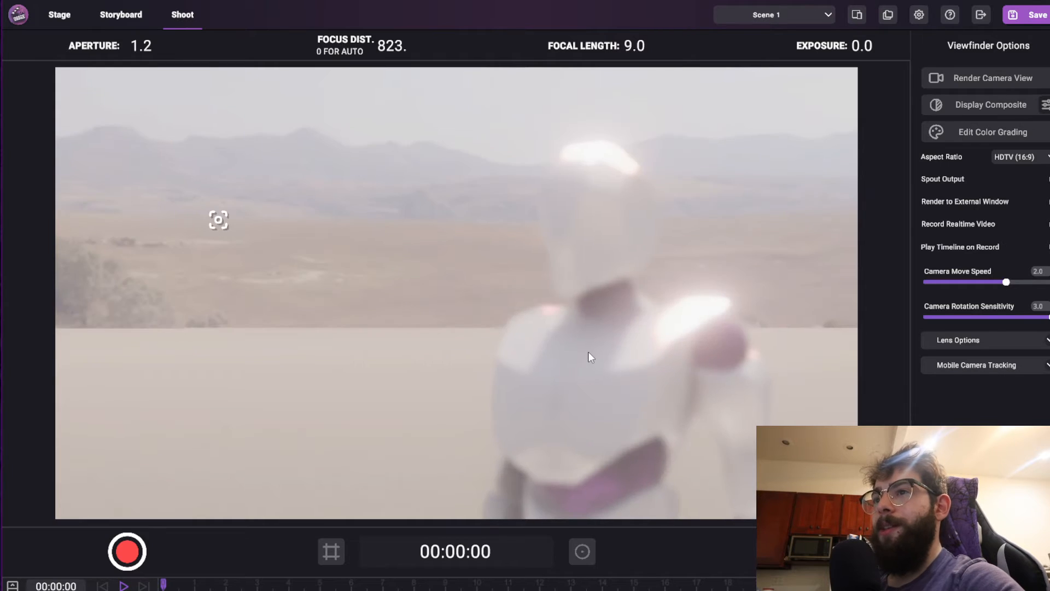
click(588, 351)
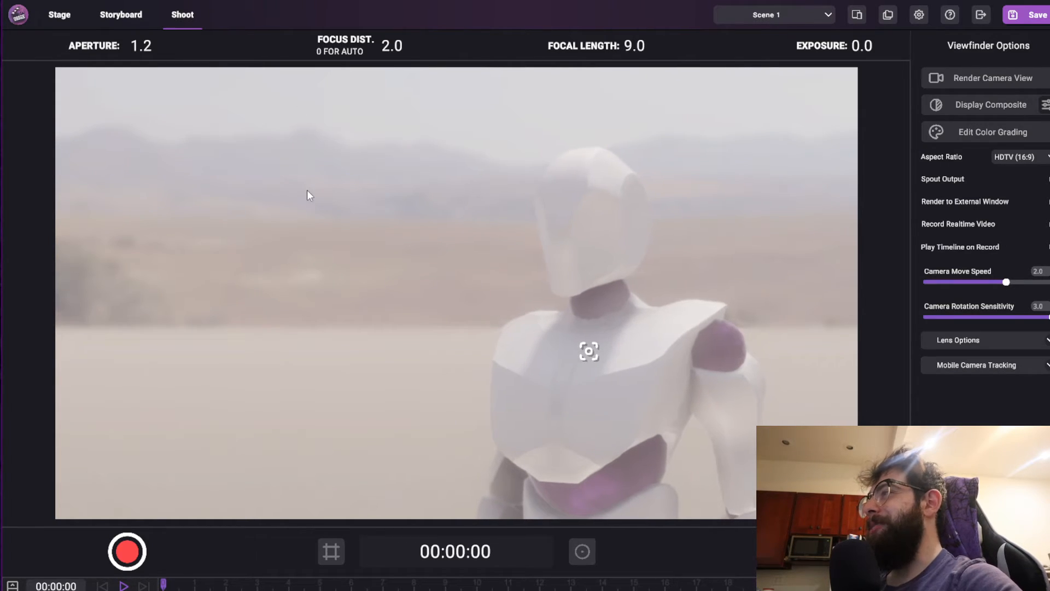
click(283, 190)
click(588, 298)
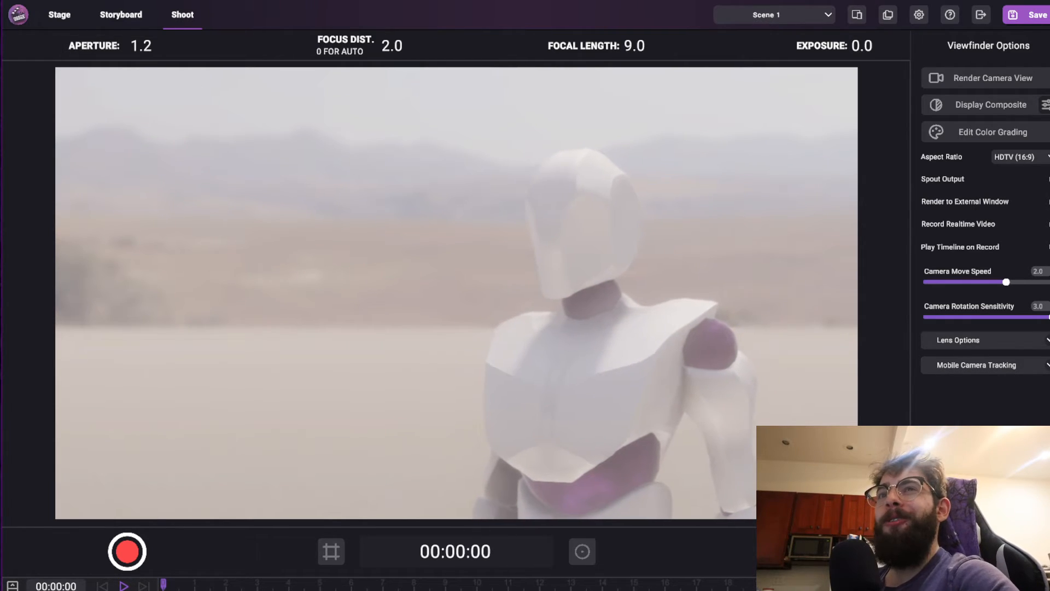
click(55, 15)
scroll(517, 286, down, 4)
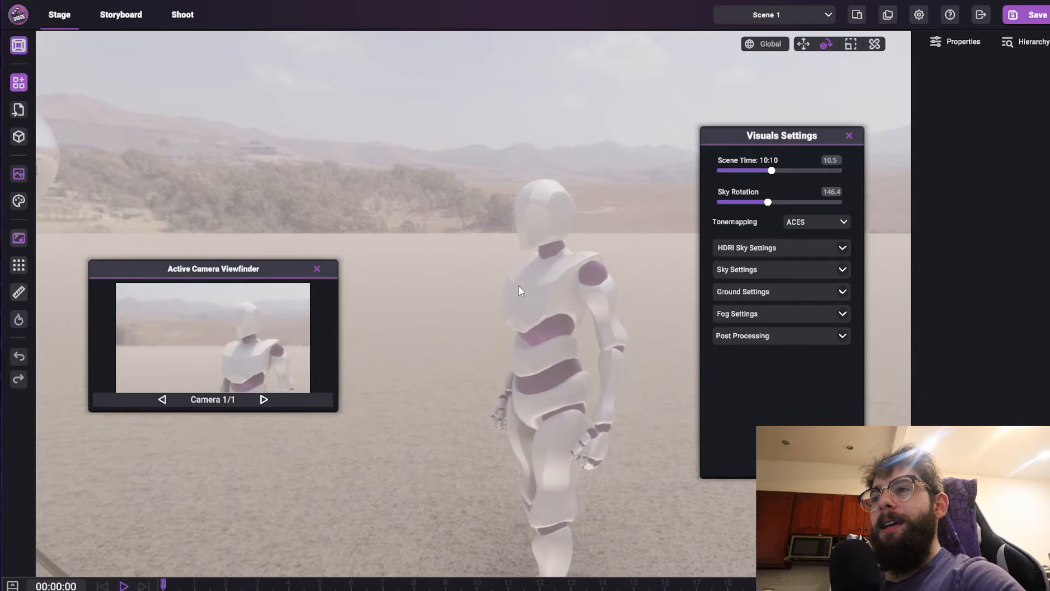
- Replace the HDRI skybox with the brown_photostudio_02 4K image and view the mannequin and camera against it
click(843, 250)
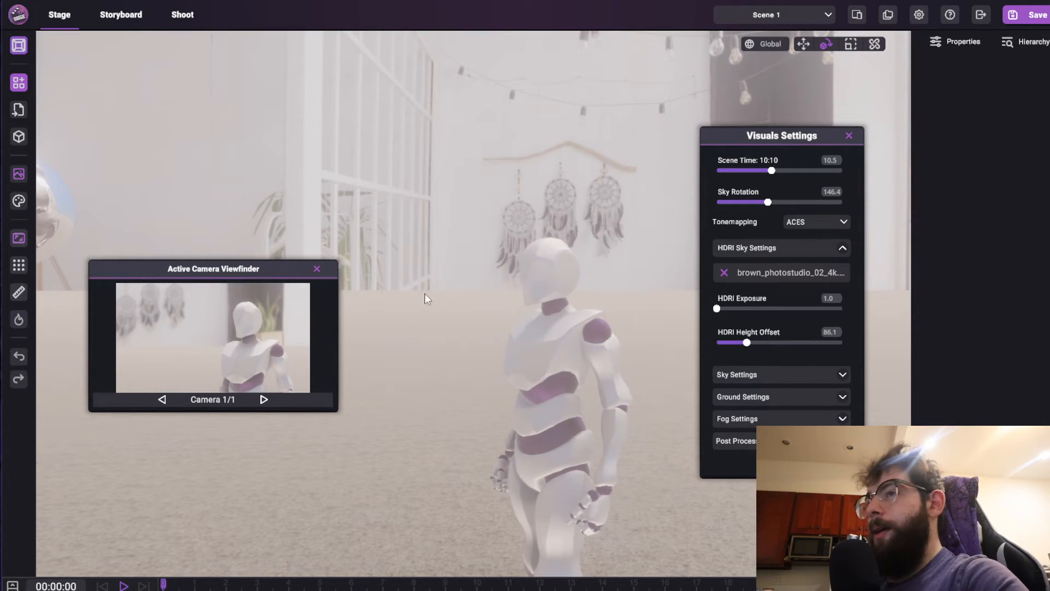
key(s)
mouse_move(465, 214)
right_down()
mouse_move(389, 218)
mouse_move(404, 231)
mouse_move(457, 195)
mouse_move(552, 66)
mouse_move(600, 169)
mouse_move(464, 226)
right_up()
key(a)
key(w)
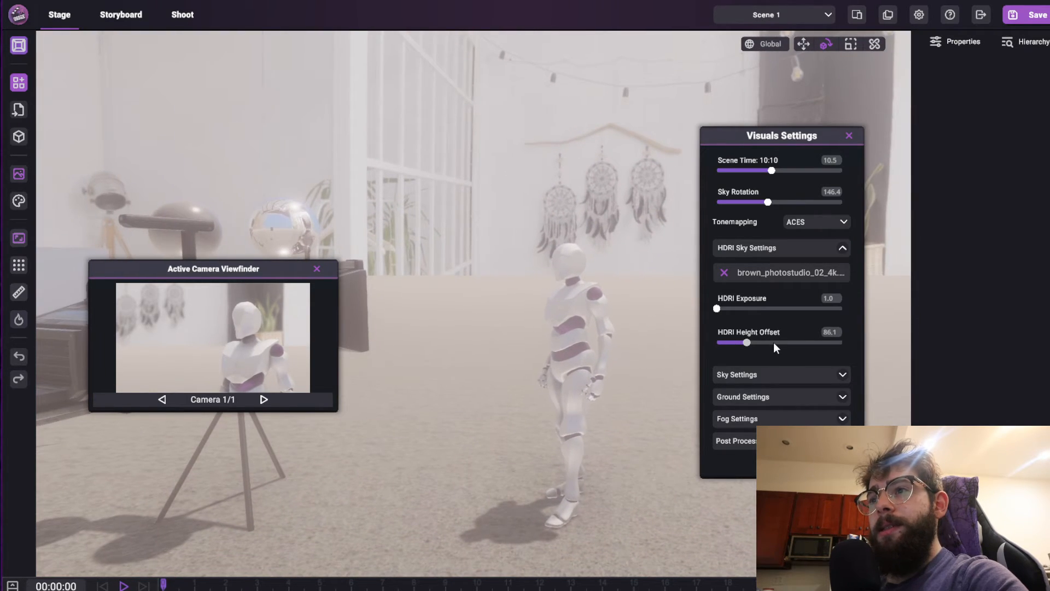
- Hide the ground and set the HDRI height offset to 119.8 to place the mannequin against the bedroom backdrop
click(843, 376)
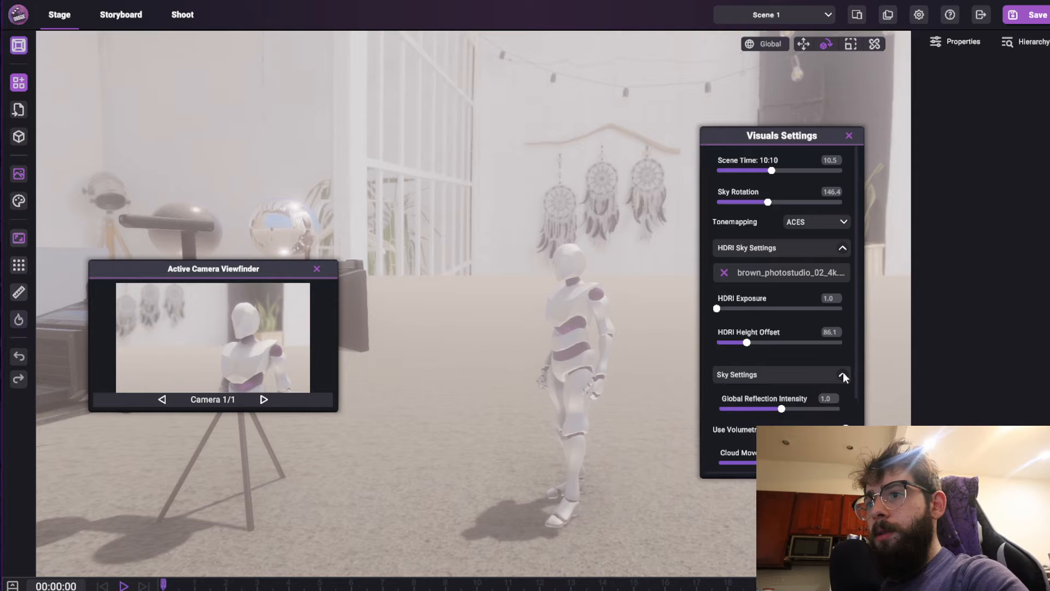
click(847, 398)
click(848, 422)
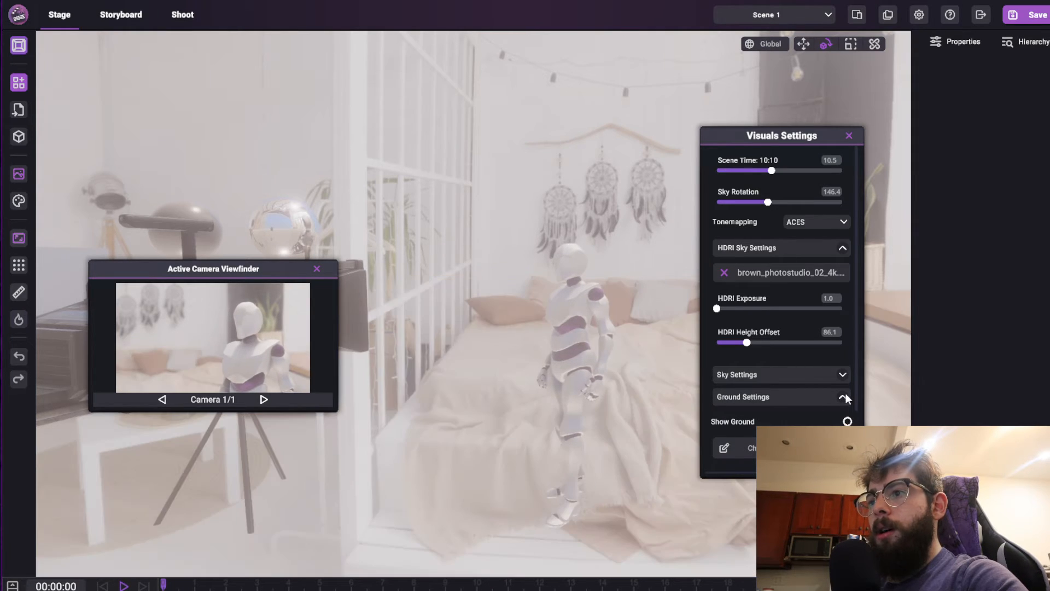
click(845, 397)
drag(745, 342, 756, 379)
right_drag(570, 376, 375, 207)
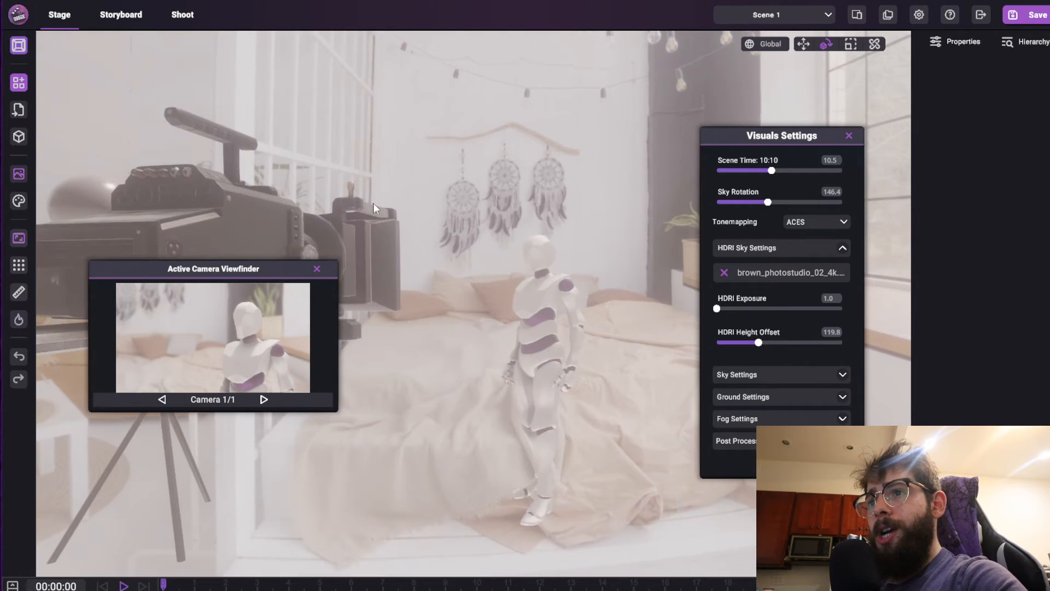
- Reframe the mannequin against the bedroom backdrop in Shoot mode, focus on it, and return to the Stage
click(176, 15)
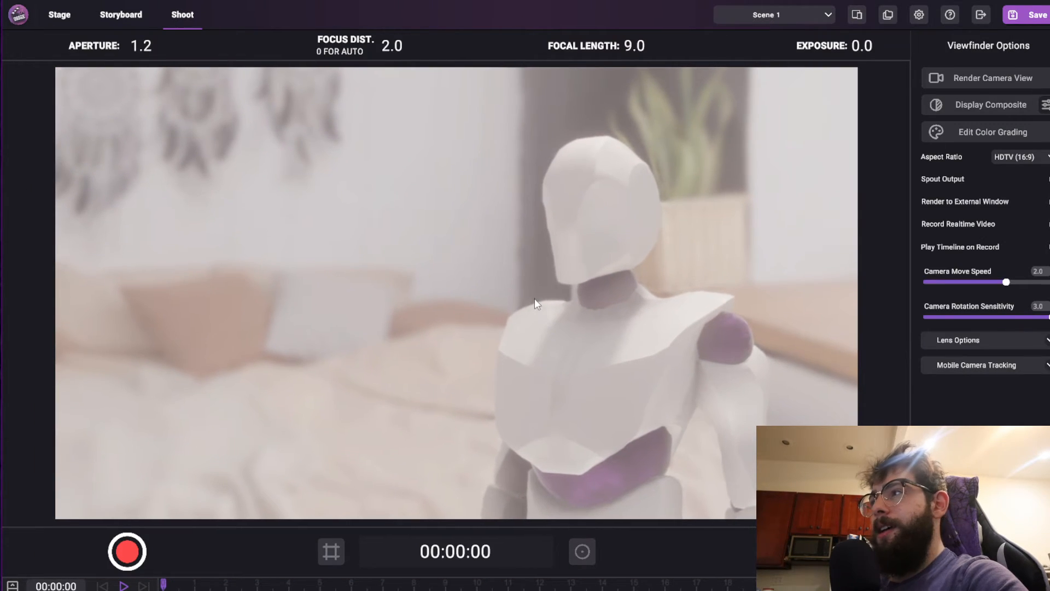
key(s)
right_drag(568, 307, 690, 285)
key(w)
click(559, 284)
click(558, 281)
right_drag(569, 280, 507, 352)
click(474, 305)
click(622, 308)
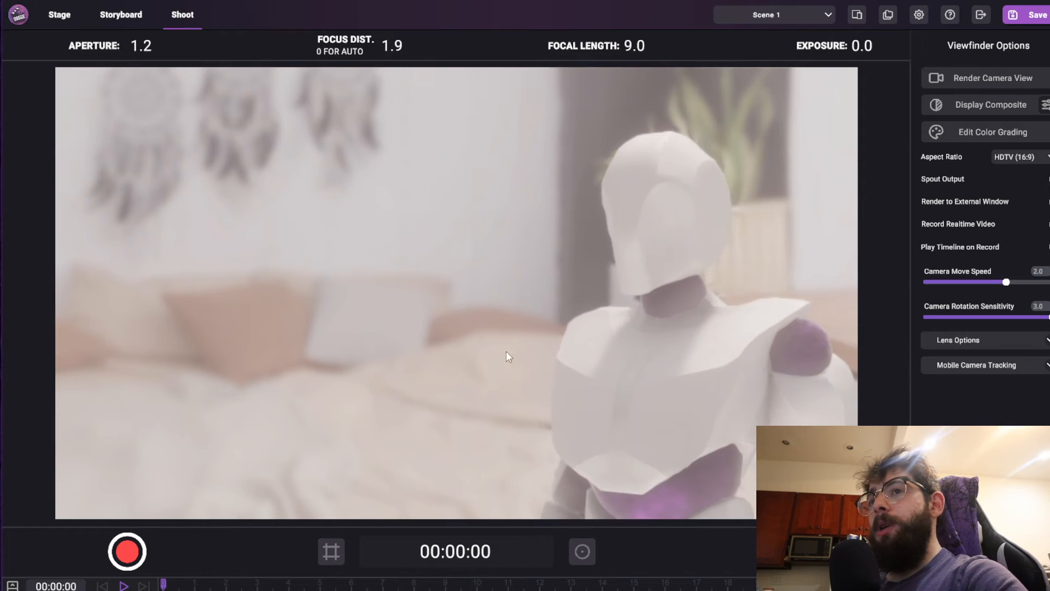
right_drag(30, 153, 90, 159)
right_drag(456, 293, 386, 121)
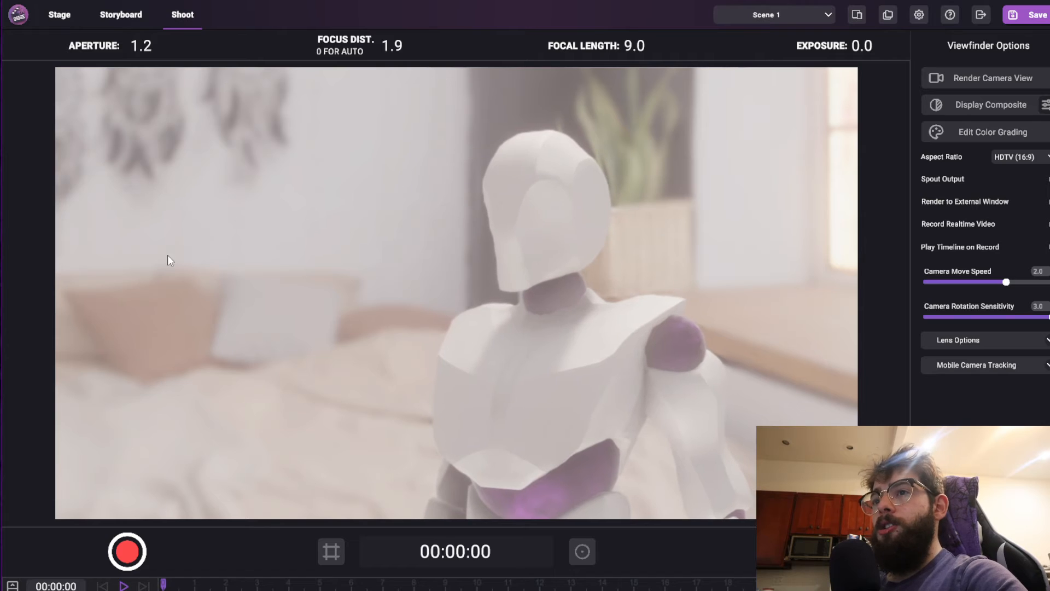
click(59, 15)
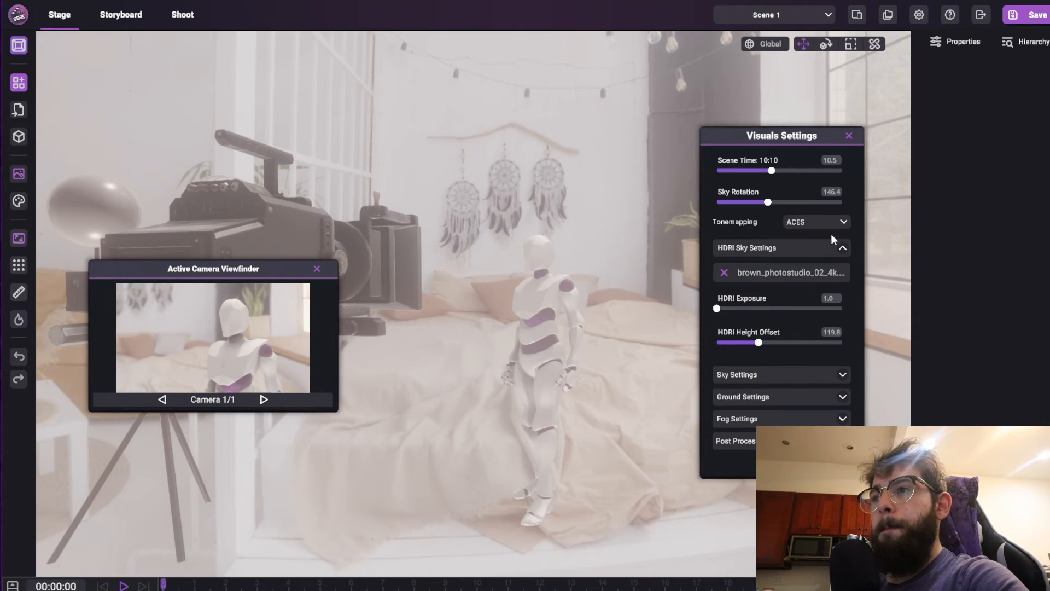
- Show the ground again and set the HDRI height offset to 142.9, checking the backdrop behind the mannequin
click(842, 376)
click(843, 378)
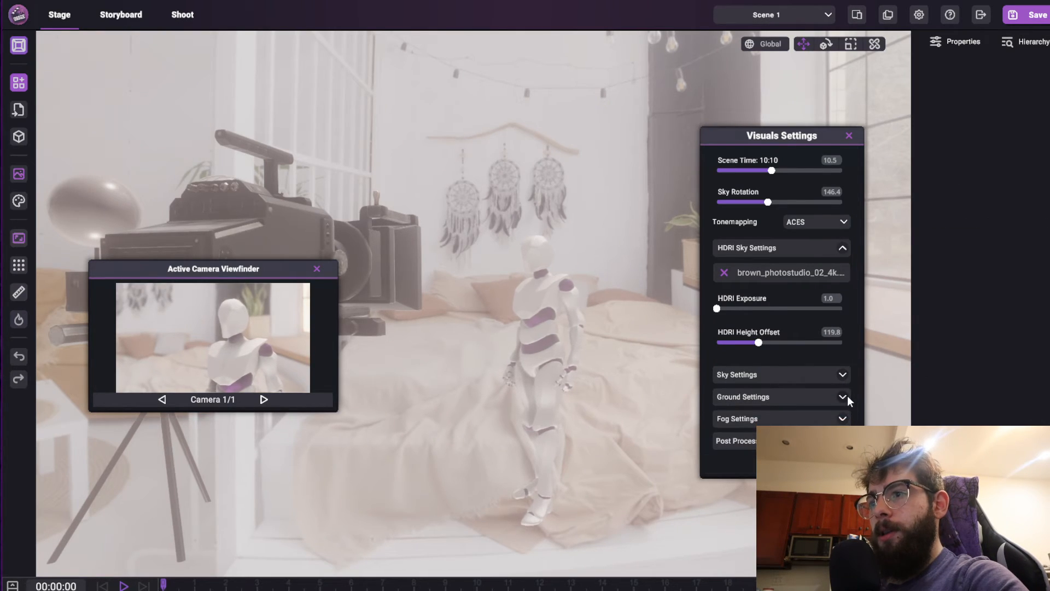
click(848, 396)
click(847, 421)
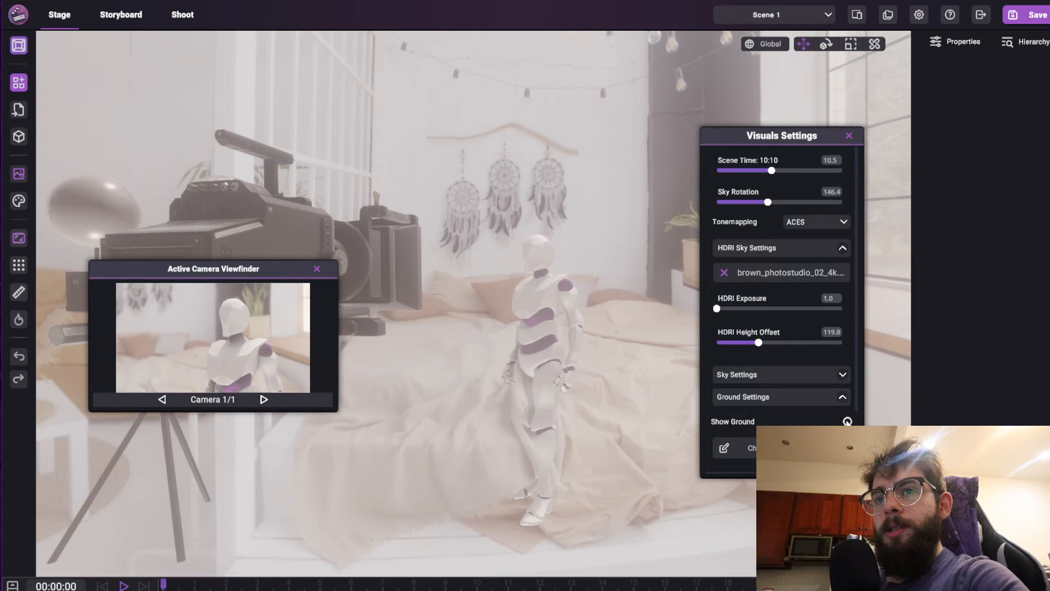
mouse_move(759, 342)
mouse_down()
mouse_move(772, 342)
mouse_move(708, 347)
mouse_move(787, 324)
mouse_move(744, 345)
mouse_move(767, 339)
mouse_up()
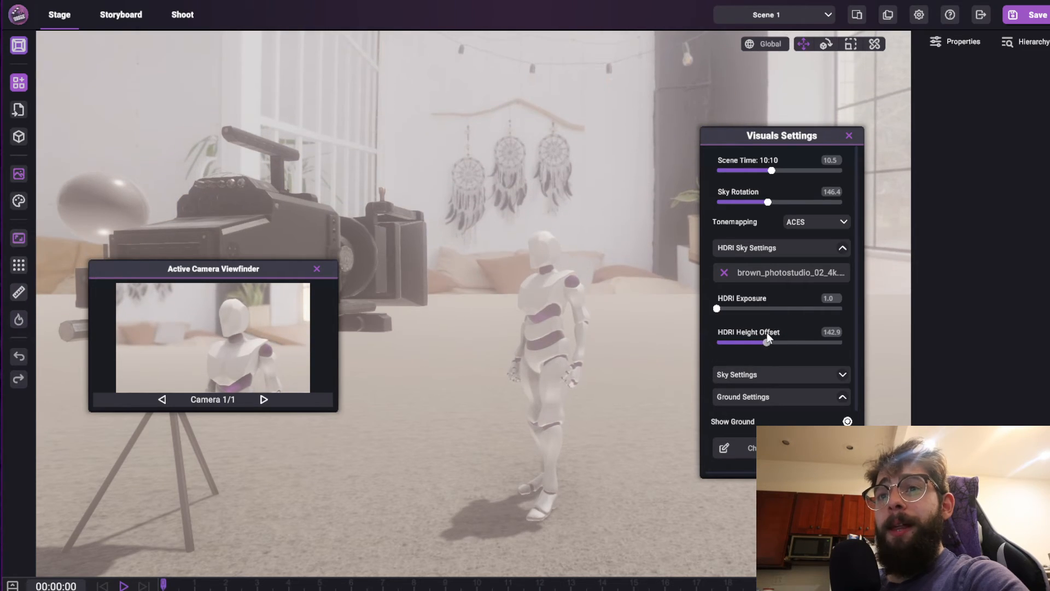
right_drag(387, 216, 416, 398)
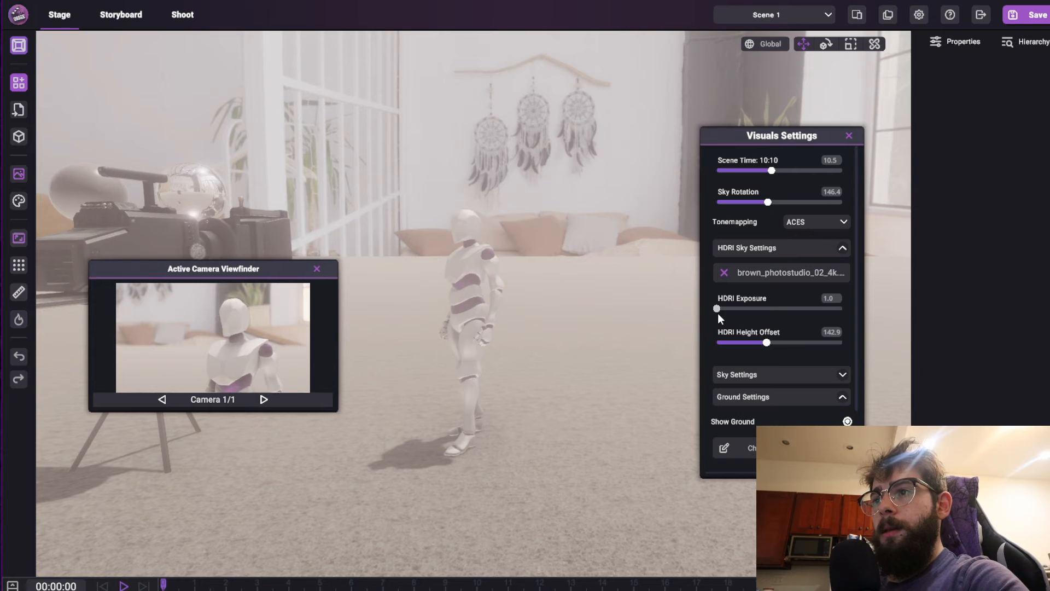
- Try an HDRI exposure of 1.4, set the HDRI height offset to 199.6, and restore the exposure to 1.0
drag(717, 309, 767, 309)
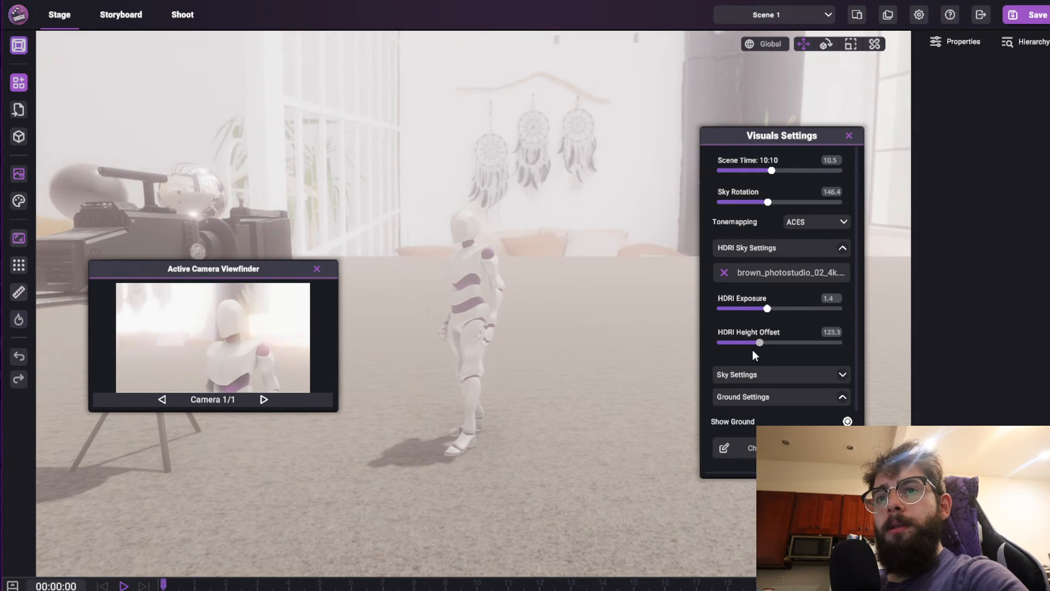
drag(753, 350, 786, 355)
drag(764, 307, 694, 289)
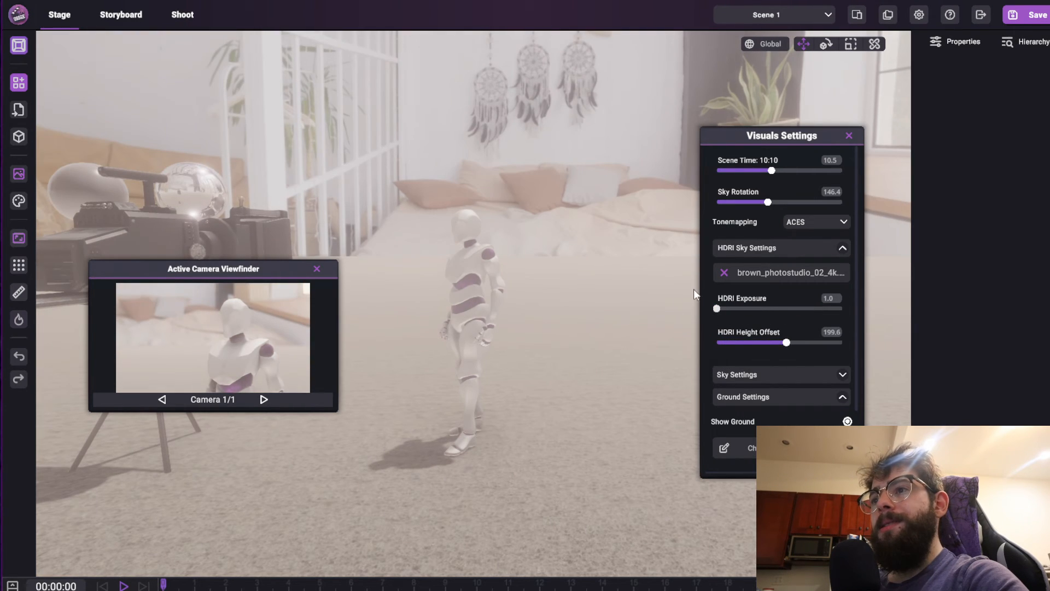
- Remove the HDRI skybox, set the scene time to 0.0, and collapse the HDRI sky and ground settings
click(724, 273)
drag(772, 170, 711, 208)
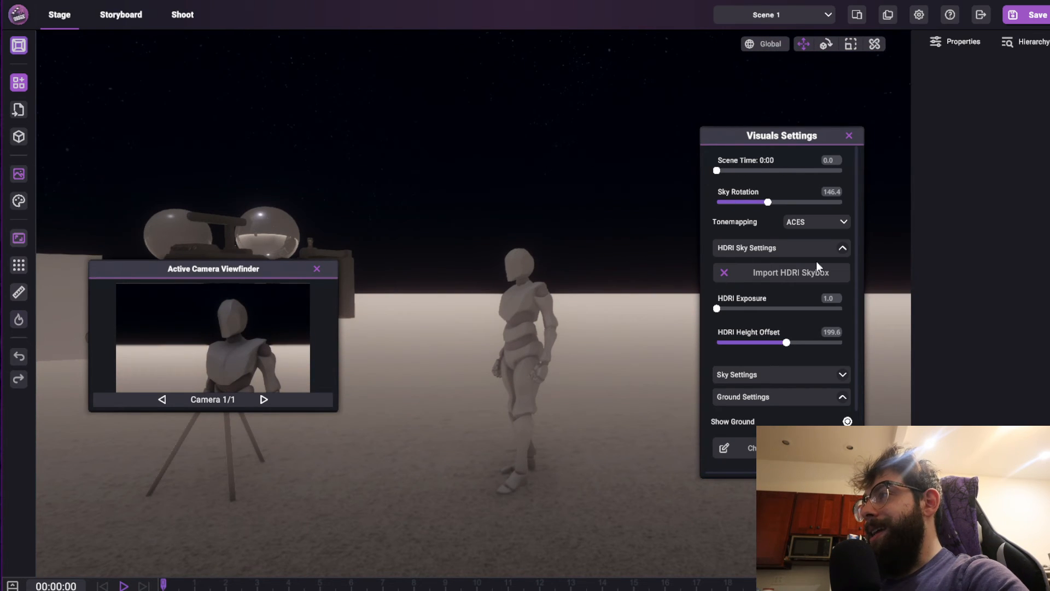
click(843, 249)
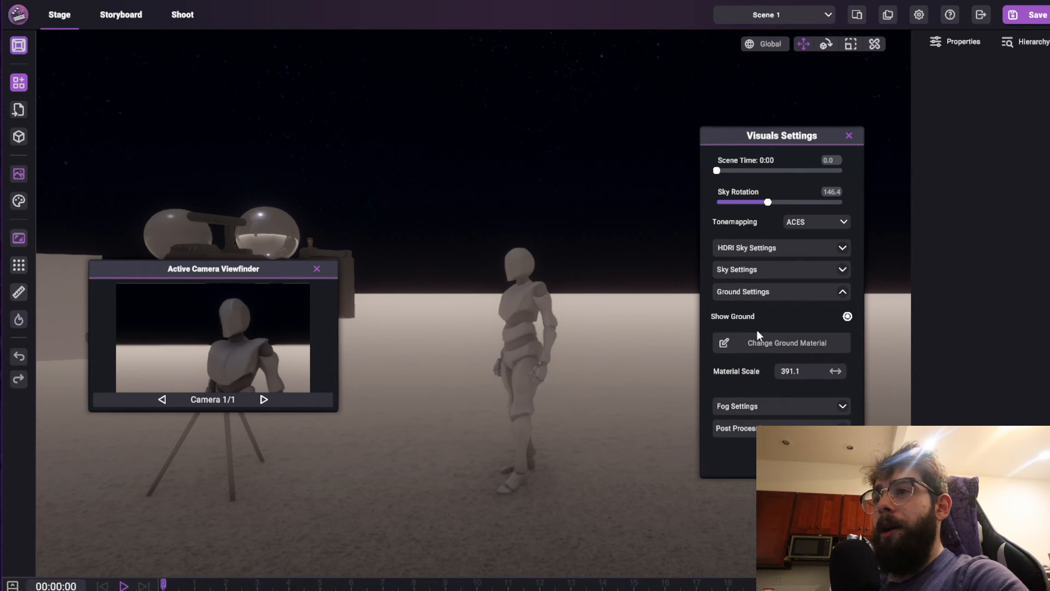
click(842, 291)
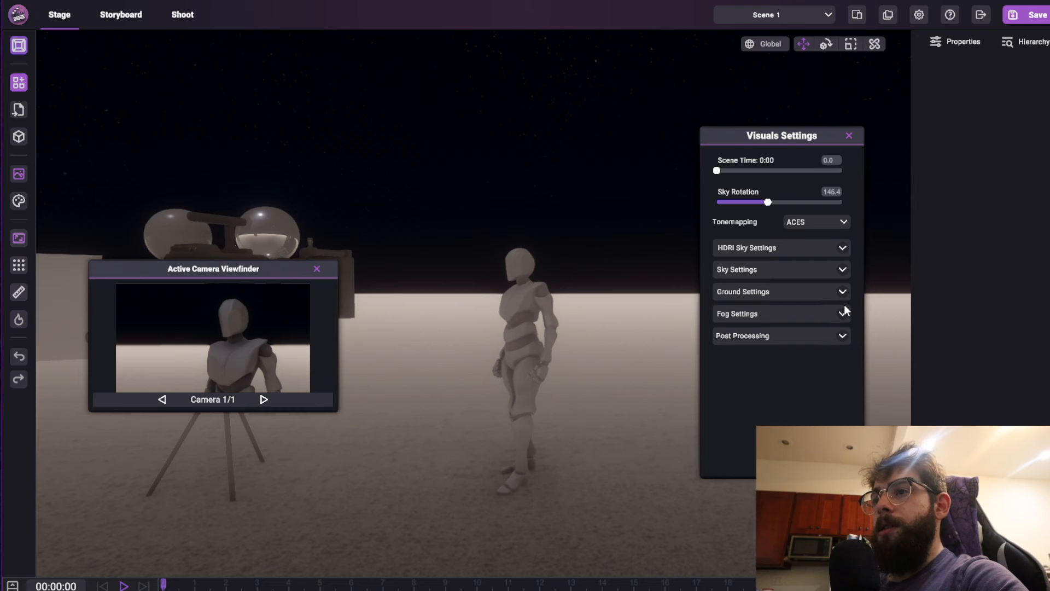
- Enable automatic fog color, set the fog density to 3.6, and view the night set from farther away
click(845, 311)
right_drag(509, 310, 514, 338)
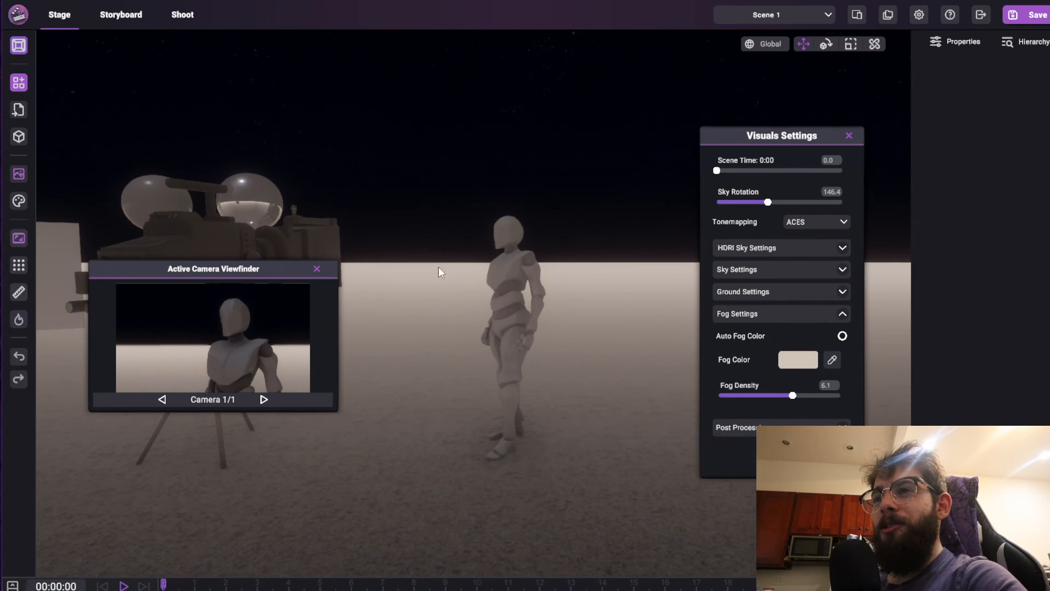
click(843, 336)
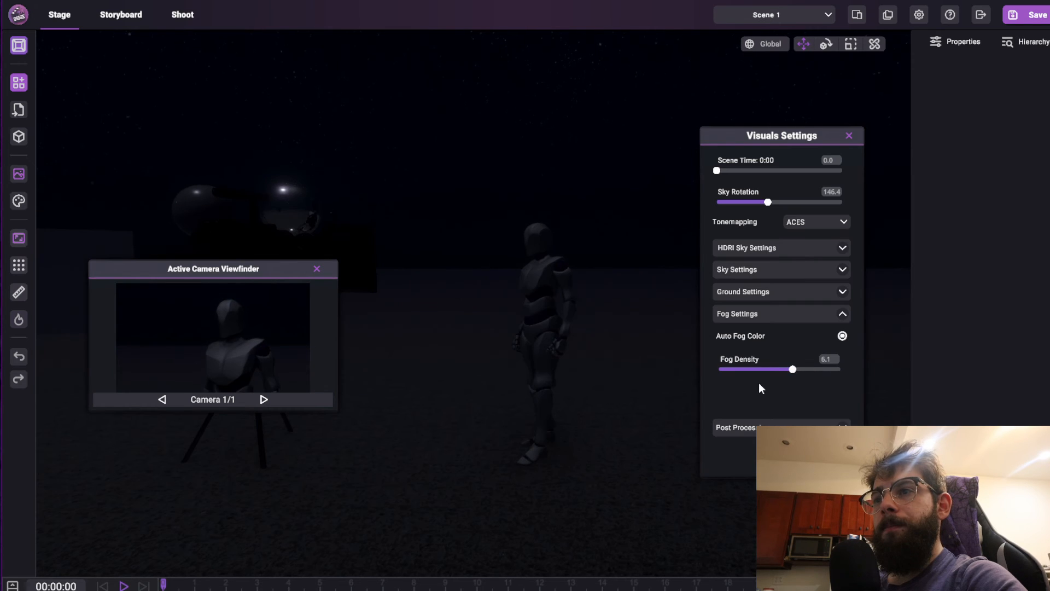
drag(795, 370, 764, 379)
right_drag(505, 350, 500, 579)
key(s)
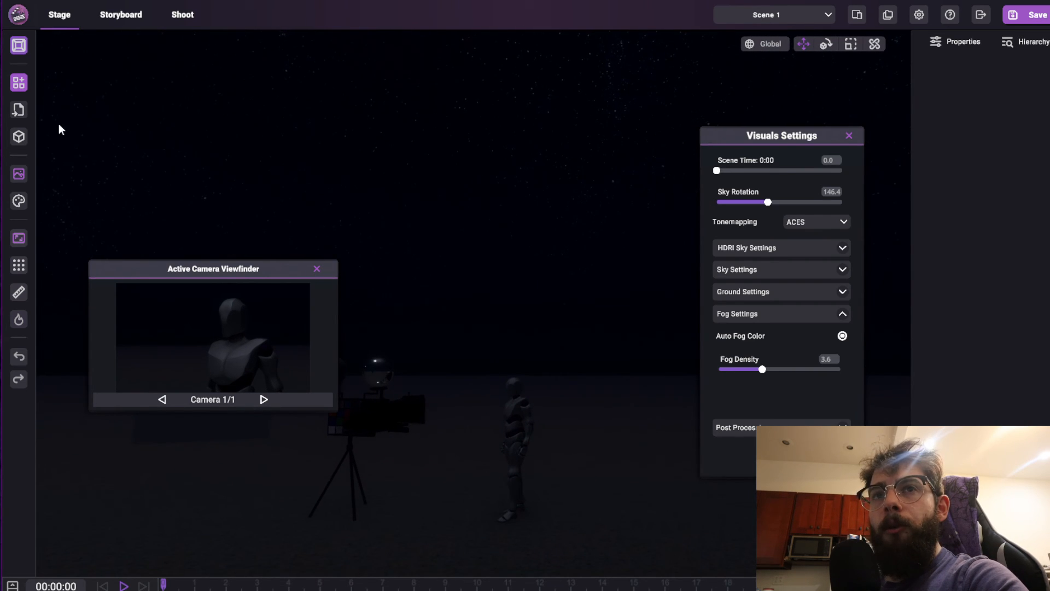
- Add a Spot Light (Stand) to the night set near the mannequin
click(18, 83)
mouse_move(66, 87)
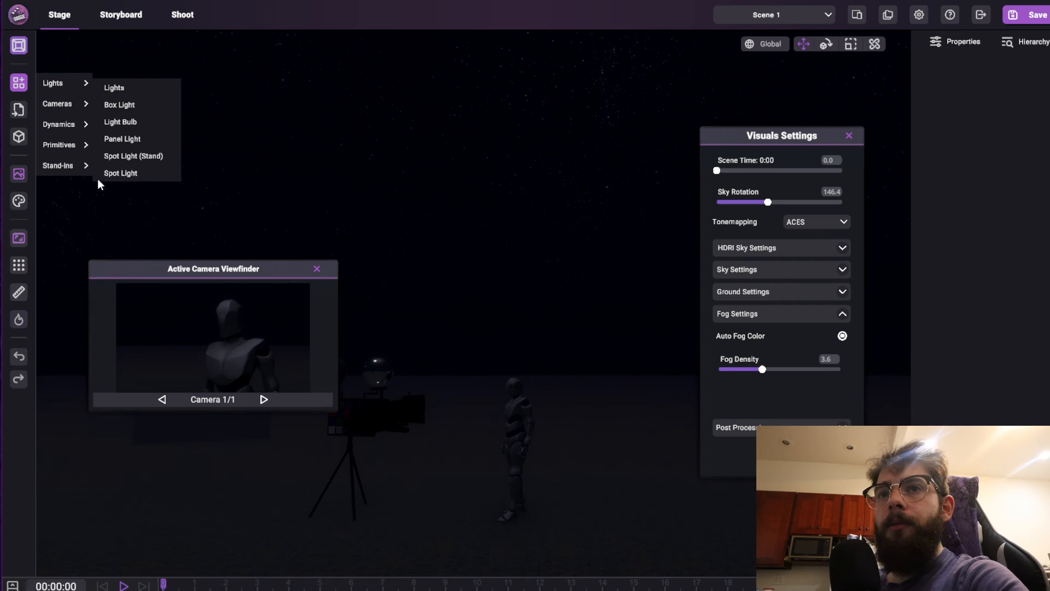
click(127, 153)
right_drag(533, 394, 525, 495)
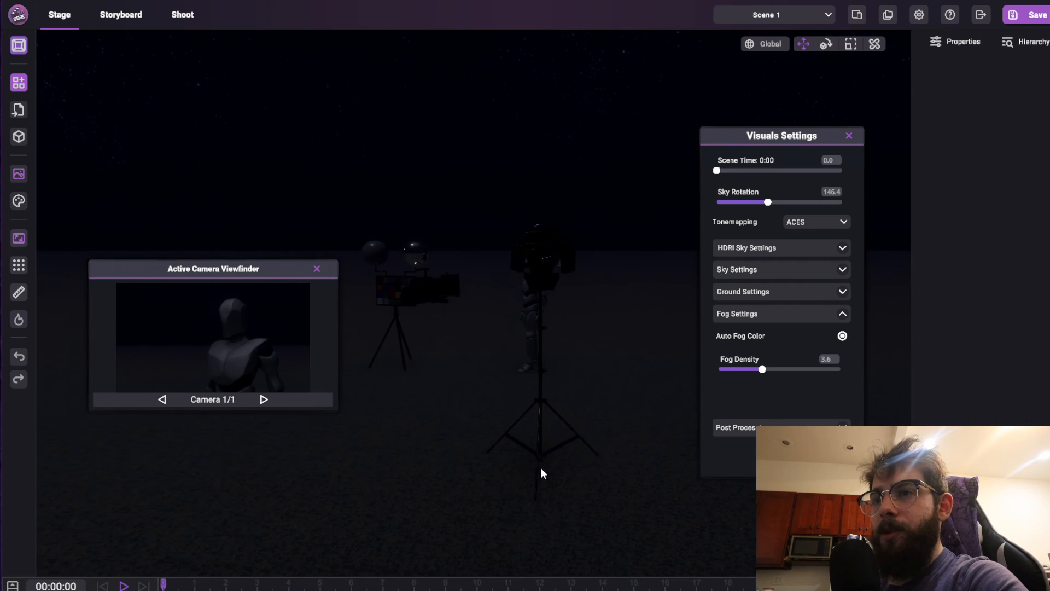
- Brighten the spot light on the stand, set its light rotation to 8.8, and widen its spot angle to about 62
click(538, 285)
right_drag(451, 393, 823, 396)
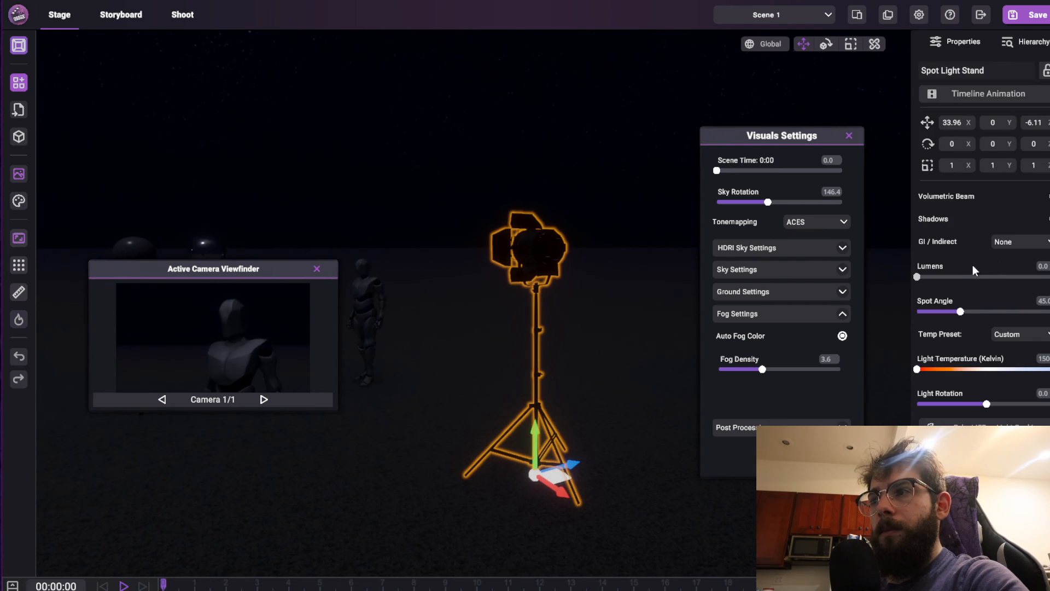
mouse_move(978, 277)
mouse_down()
mouse_move(989, 276)
mouse_move(977, 276)
mouse_up()
mouse_move(984, 404)
mouse_down()
mouse_move(965, 405)
mouse_move(993, 405)
mouse_up()
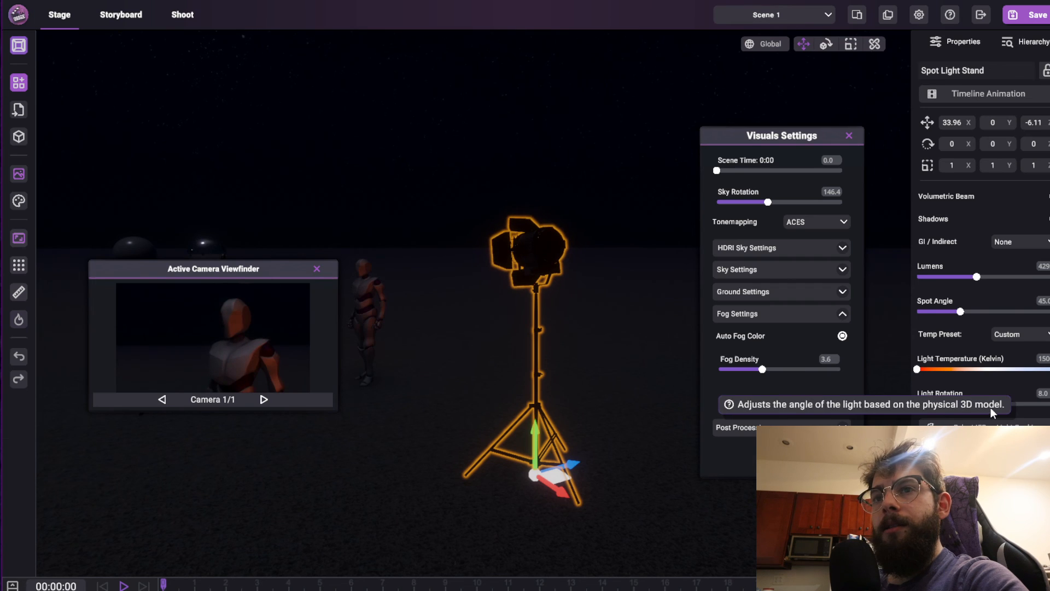
drag(960, 311, 991, 311)
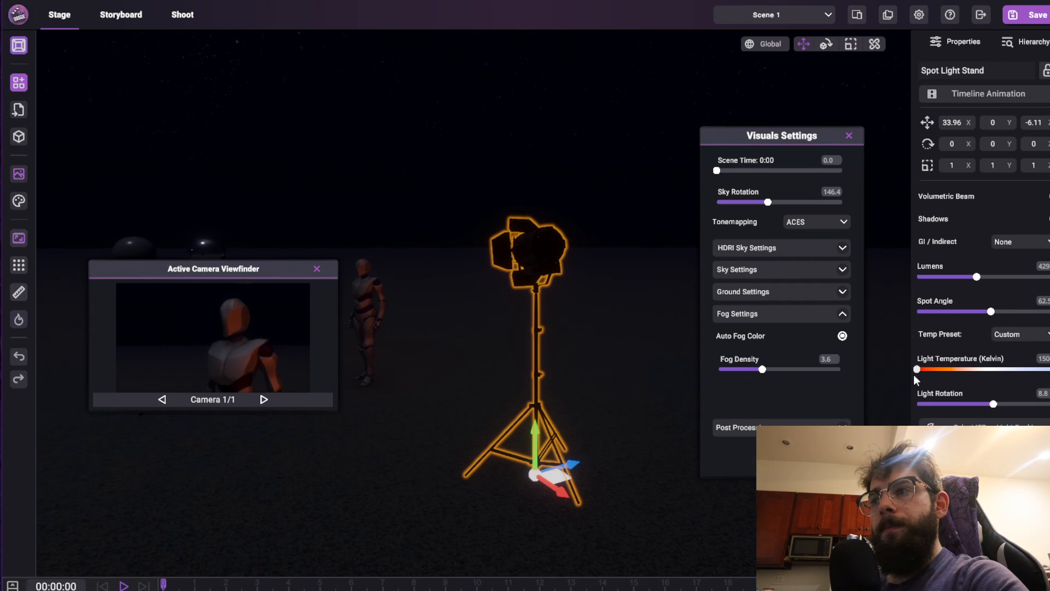
- Make the spot light's color temperature cooler, enable its volumetric beam, and lower its lumens while checking the lit mannequin
drag(917, 369, 988, 369)
click(1047, 196)
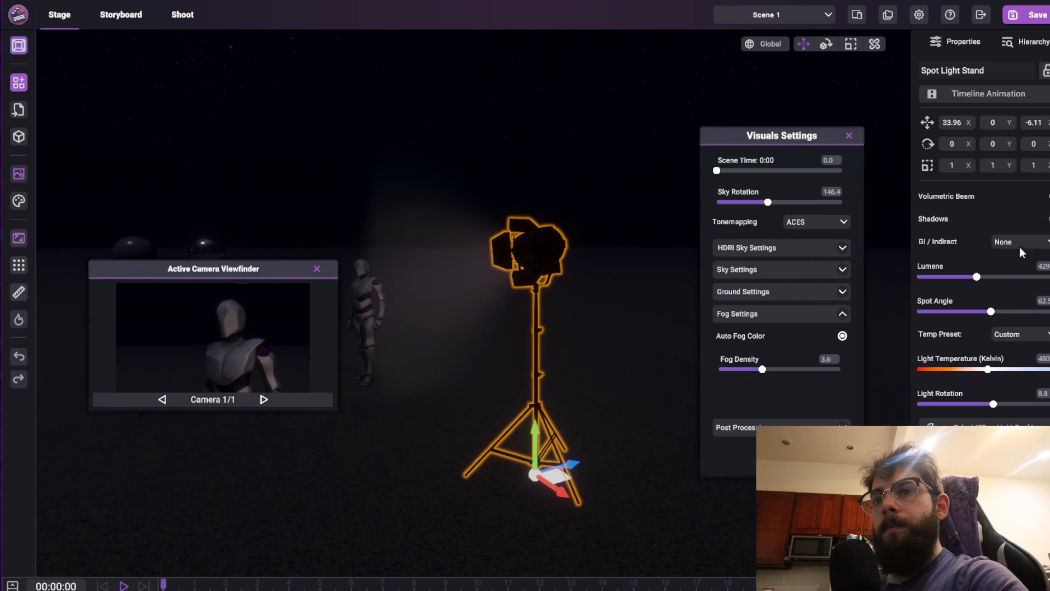
drag(977, 277, 964, 280)
right_drag(189, 175, 125, 181)
right_drag(380, 206, 433, 232)
key(d)
key(s)
key(w)
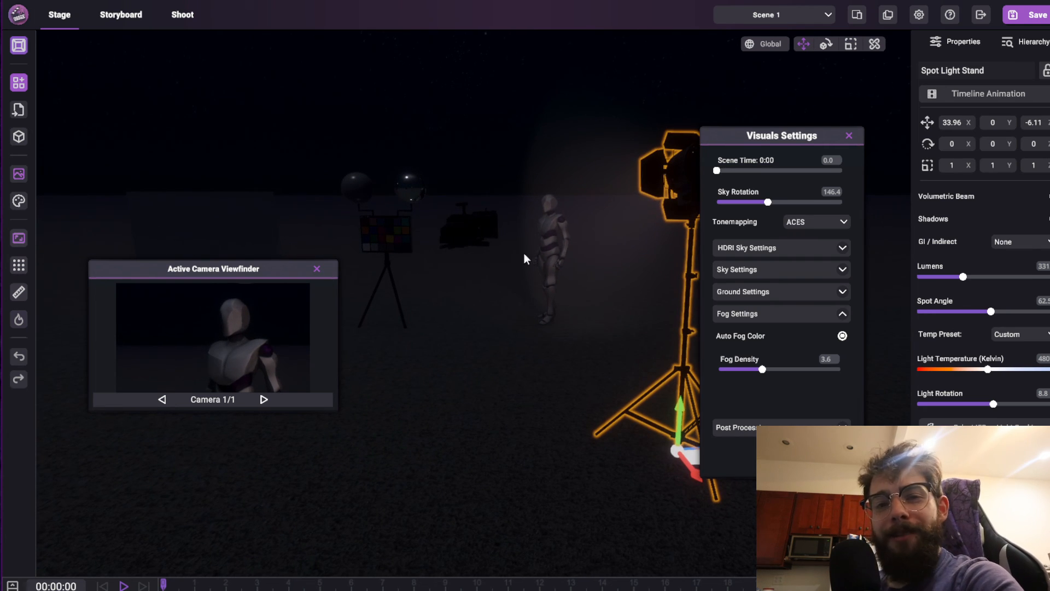